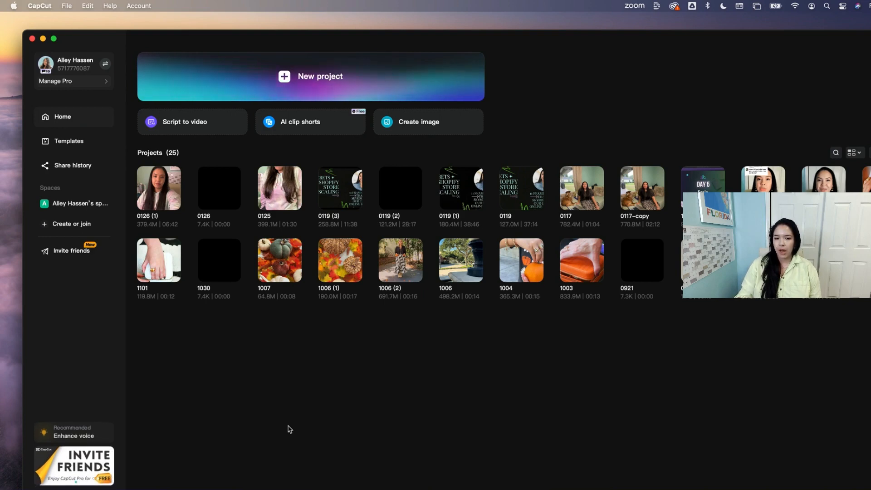
Start a new project and place IMG_0988.MOV from the Downloads folder on the timeline
{"action": "left_click", "coordinate": [267, 79]}
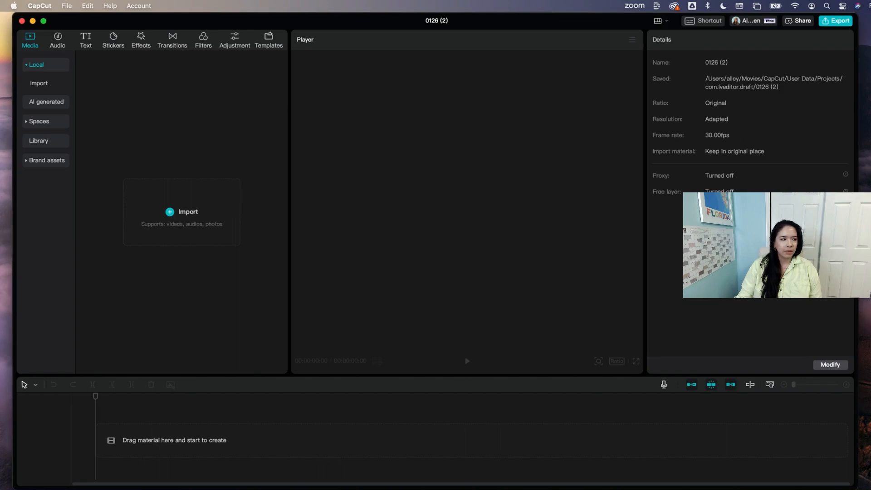
{"action": "key", "text": "super+Tab"}
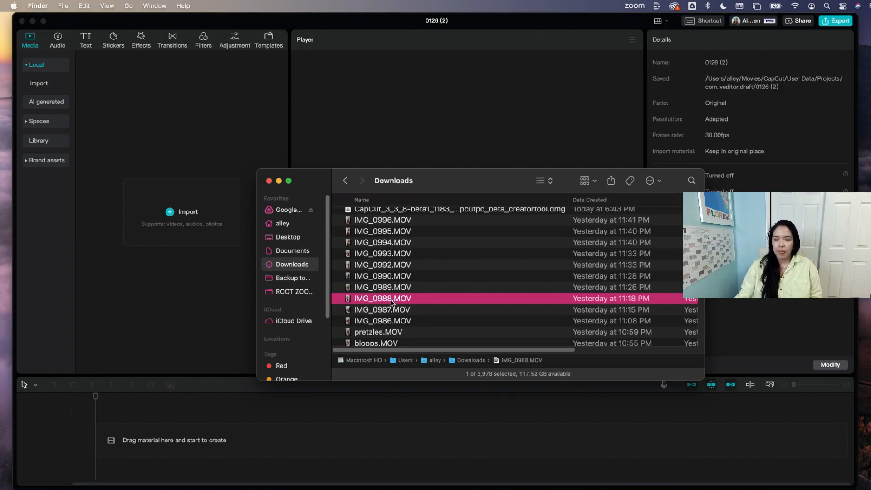
{"action": "left_click_drag", "start_coordinate": [390, 302], "coordinate": [215, 442]}
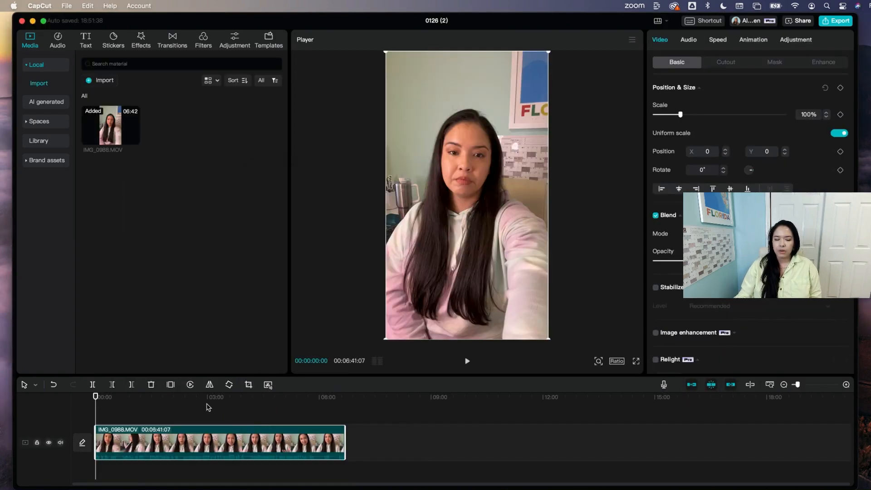
Play the IMG_0988.MOV clip from its start and split it at 00:00:05:19
{"action": "scroll", "coordinate": [247, 405], "scroll_direction": "up", "scroll_amount": 5}
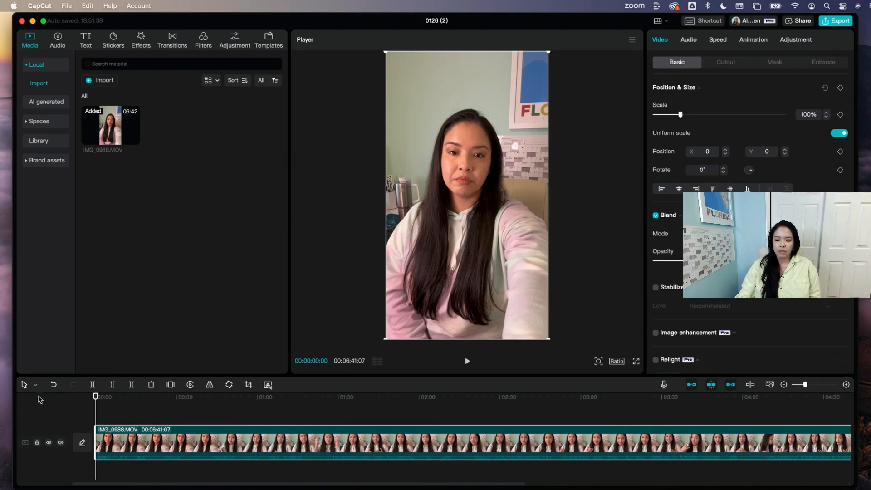
{"action": "left_click", "coordinate": [26, 386]}
{"action": "left_click", "coordinate": [26, 386]}
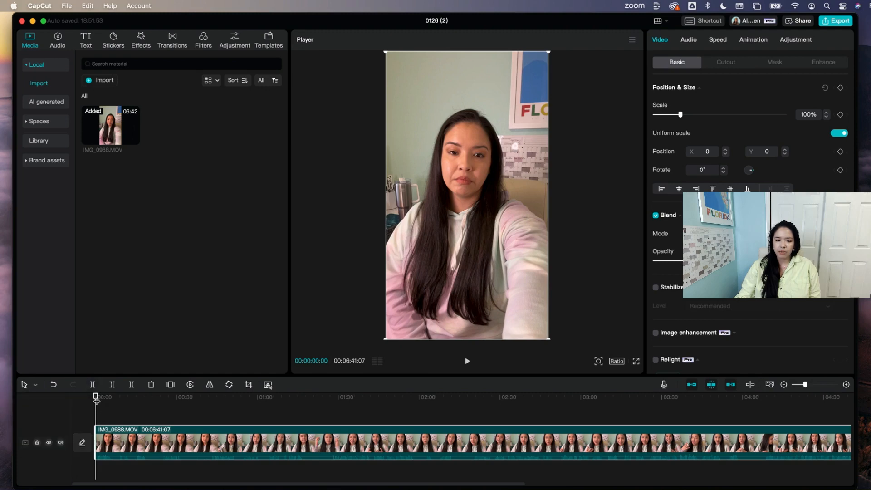
{"action": "key", "text": "space"}
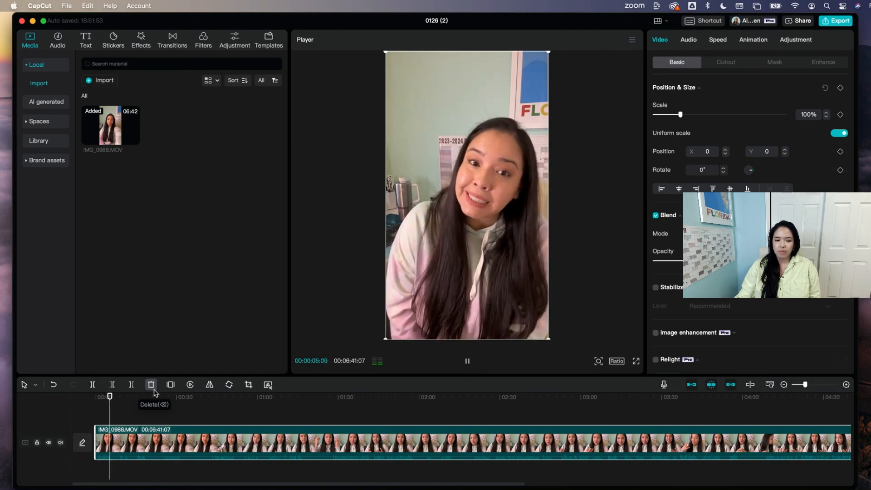
{"action": "key", "text": "space"}
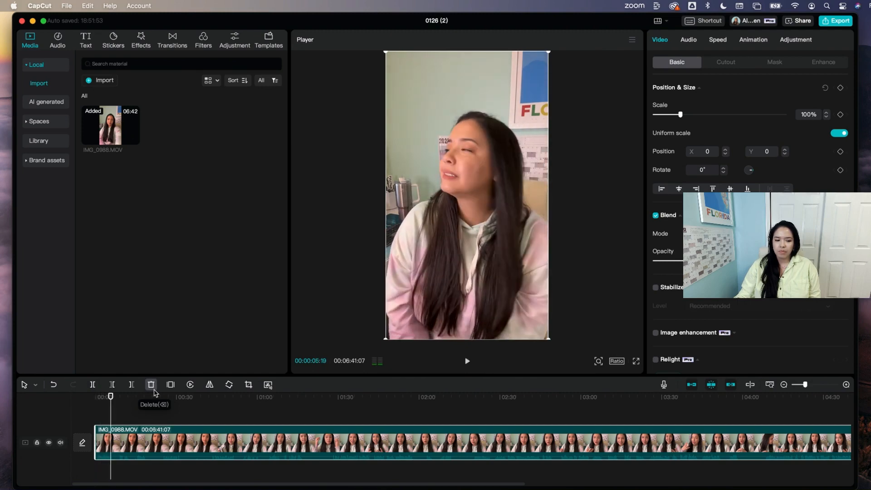
{"action": "left_click", "coordinate": [92, 385]}
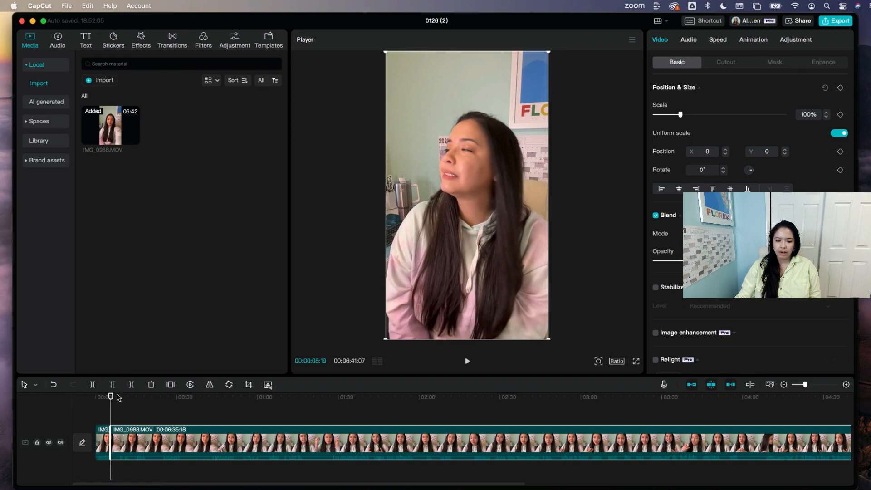
Play on to 00:00:08:24 and trim the second clip's start to that point
{"action": "scroll", "coordinate": [123, 441], "scroll_direction": "up", "scroll_amount": 5}
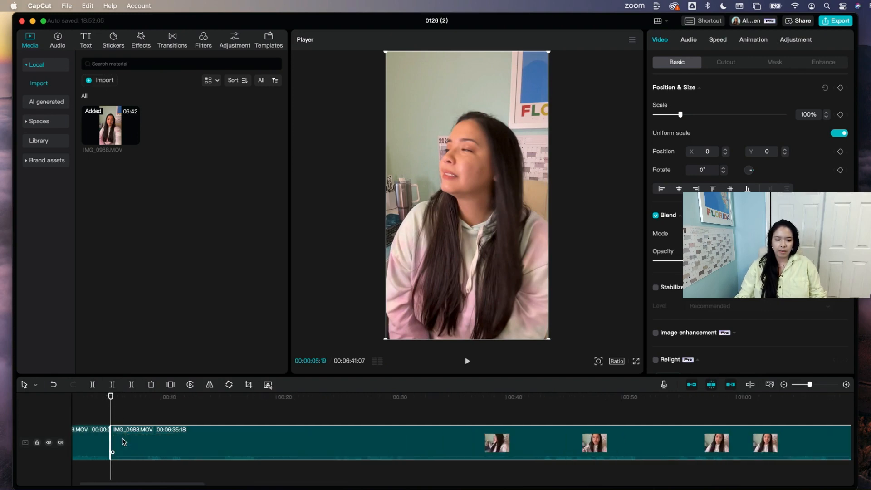
{"action": "scroll", "coordinate": [123, 441], "scroll_direction": "left", "scroll_amount": 2}
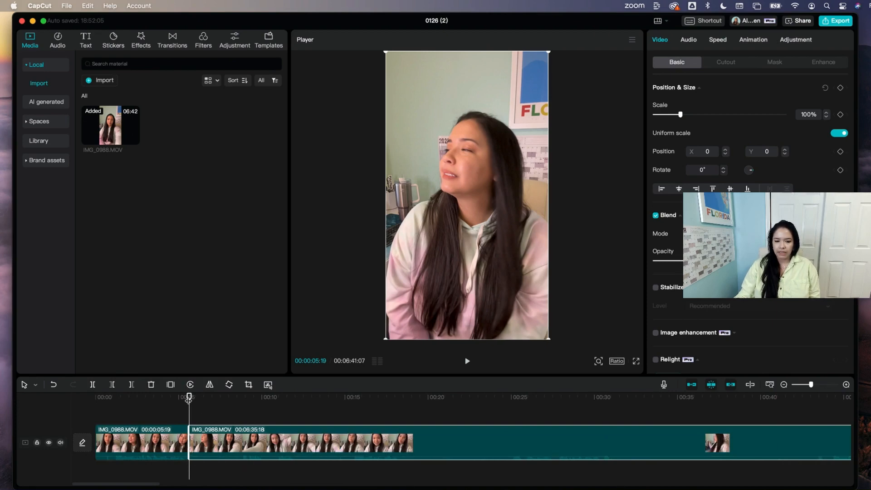
{"action": "left_click_drag", "start_coordinate": [189, 398], "coordinate": [217, 402]}
{"action": "key", "text": "space"}
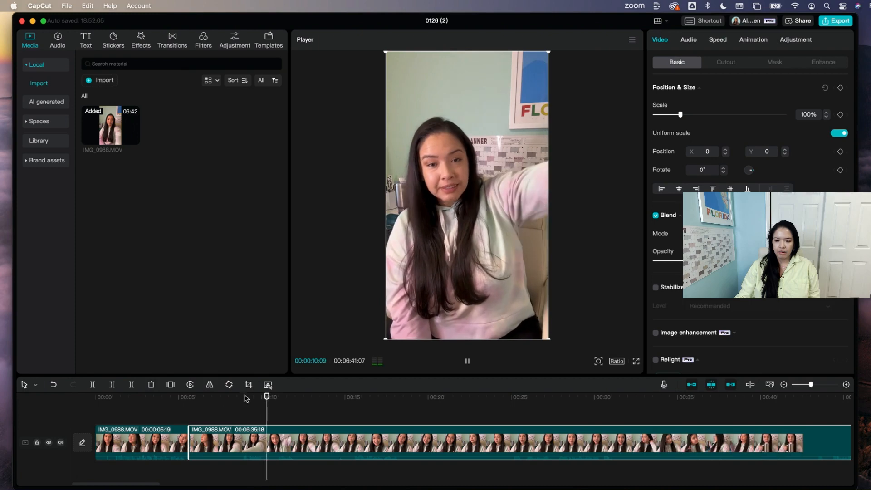
{"action": "left_click", "coordinate": [237, 400]}
{"action": "left_click_drag", "start_coordinate": [237, 400], "coordinate": [226, 399]}
{"action": "key", "text": "space"}
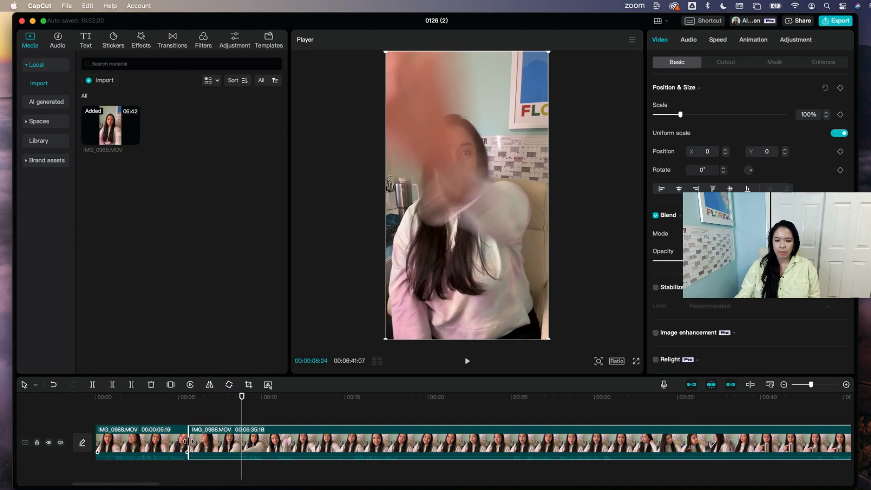
{"action": "left_click_drag", "start_coordinate": [188, 442], "coordinate": [242, 446]}
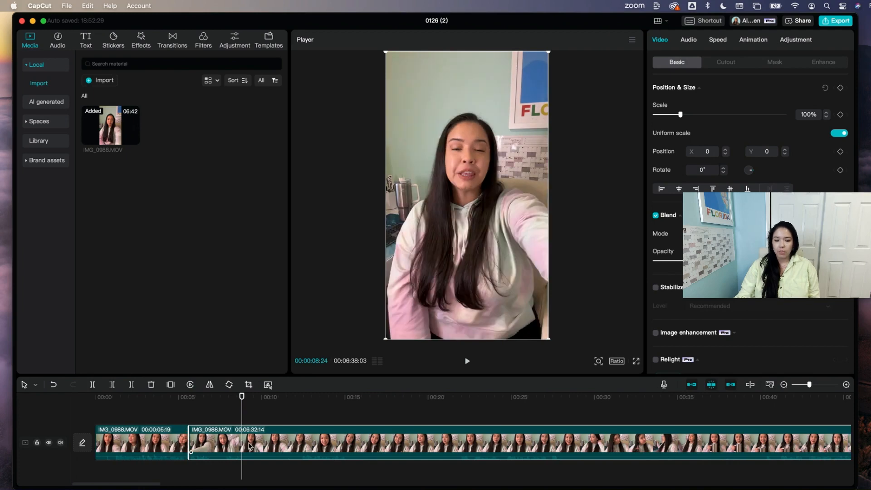
Deselect the clip, move the playhead to 00:00:04:11, then select the second clip and open its transcript for text-based editing
{"action": "left_click", "coordinate": [261, 411]}
{"action": "left_click", "coordinate": [168, 420]}
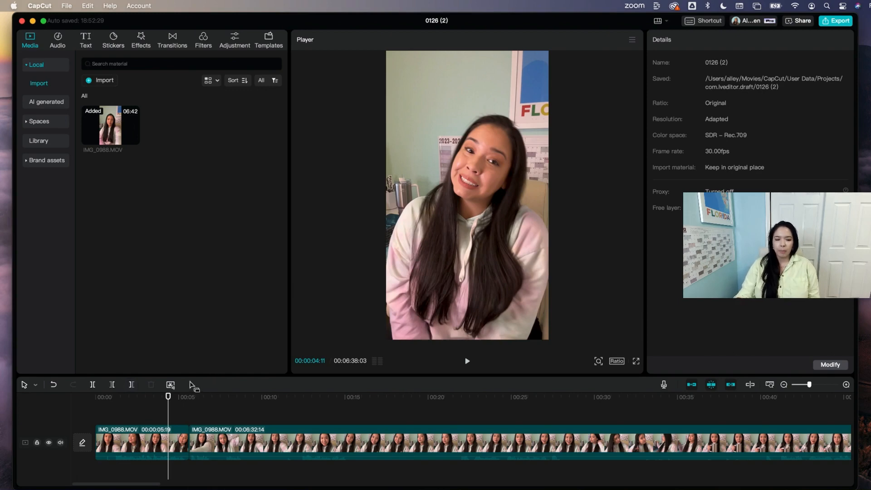
{"action": "left_click", "coordinate": [242, 447]}
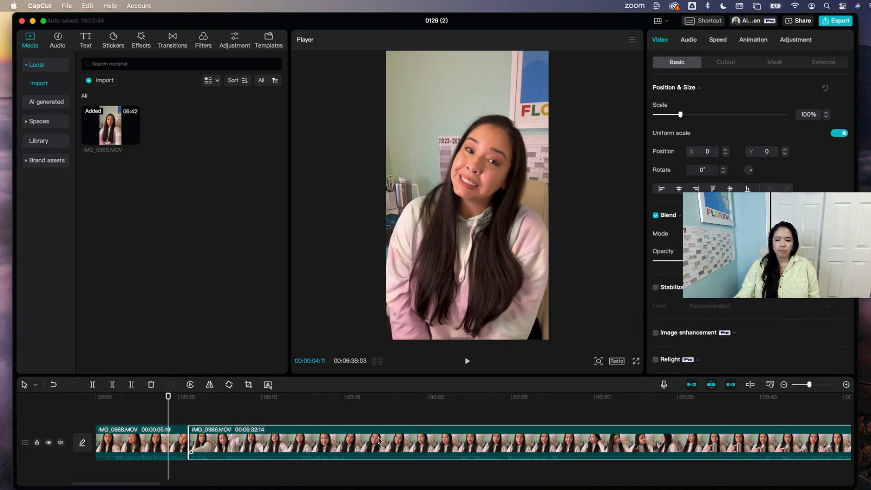
{"action": "left_click", "coordinate": [268, 385]}
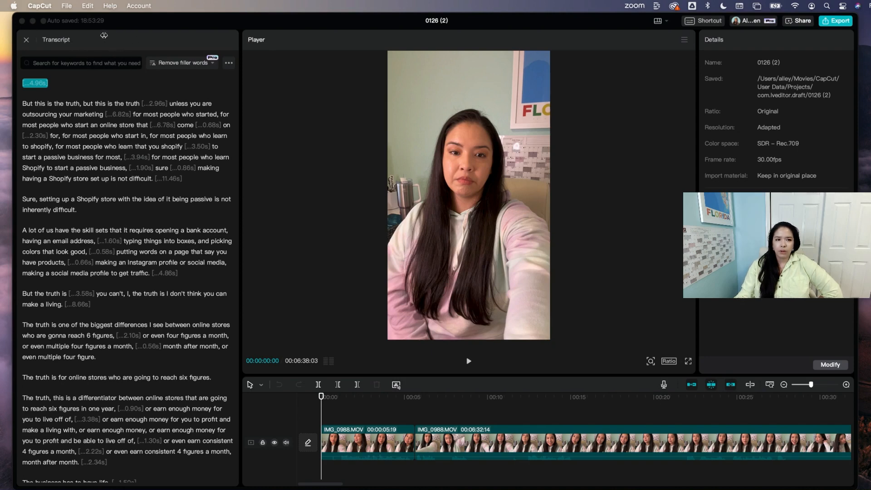
Read through the transcript and preview which pauses, hesitations and repetitions the filler word removal would mark
{"action": "scroll", "coordinate": [186, 114], "scroll_direction": "down", "scroll_amount": 15}
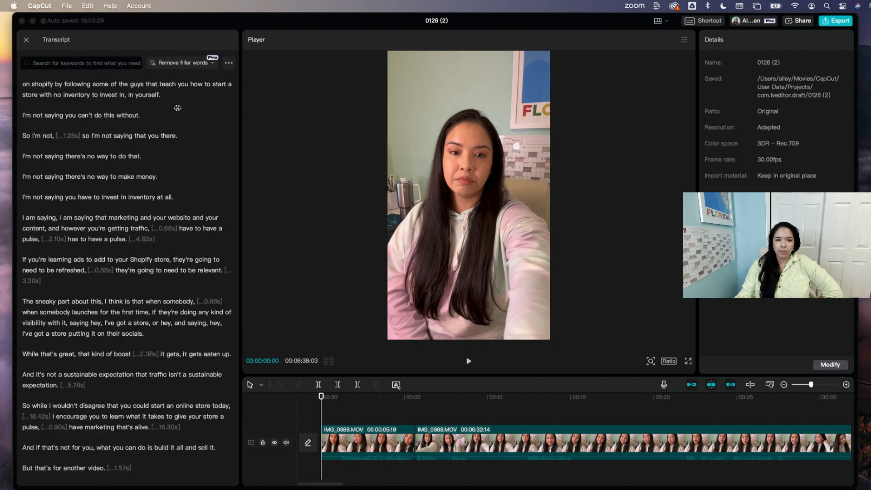
{"action": "left_click", "coordinate": [197, 64]}
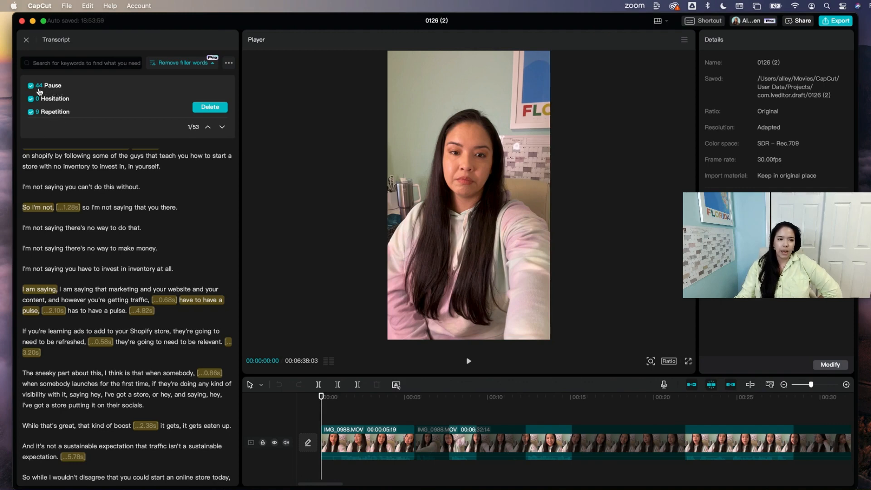
{"action": "left_click", "coordinate": [193, 66]}
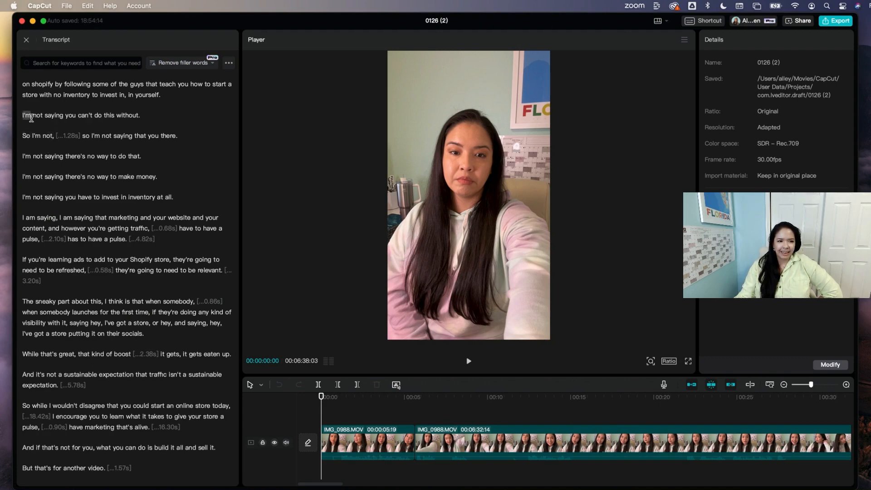
Delete the transcript lines from "I'm not saying you can't do this without." through "I'm not saying you have to invest in inventory at all."
{"action": "left_click_drag", "start_coordinate": [21, 113], "coordinate": [179, 194]}
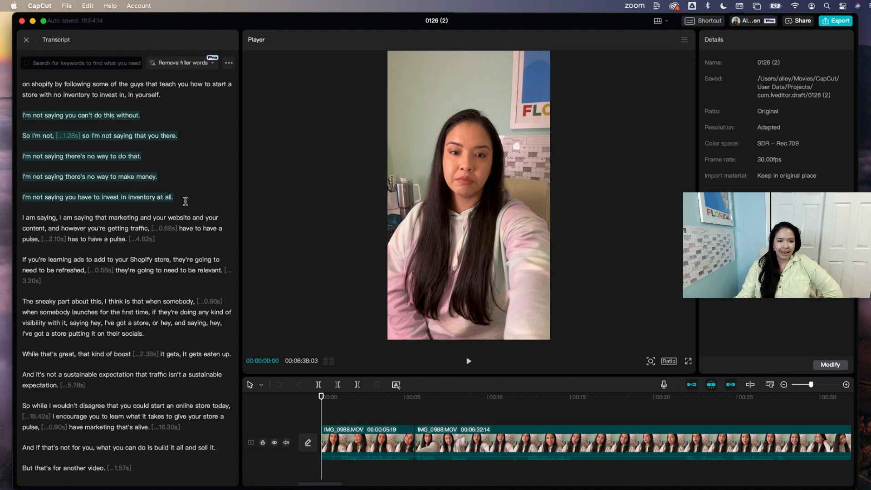
{"action": "key", "text": "BackSpace"}
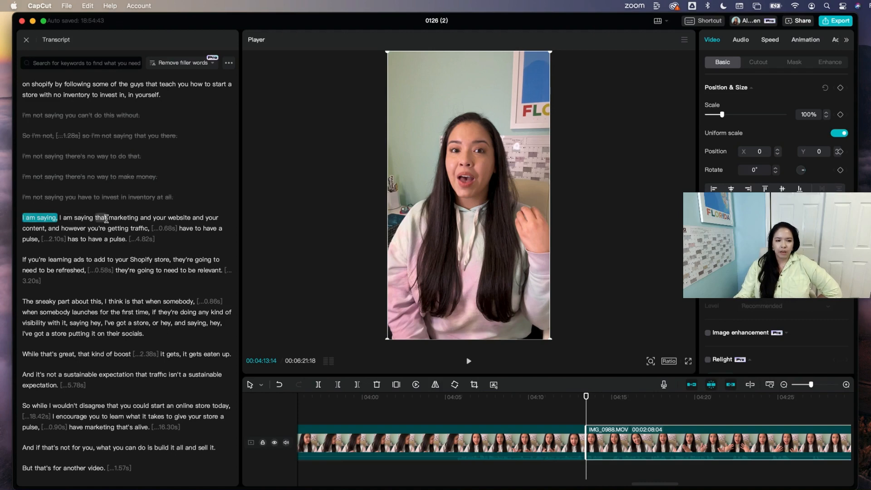
Try deleting only the first "I am saying," from the transcript, and undo that deletion
{"action": "left_click_drag", "start_coordinate": [20, 217], "coordinate": [58, 217]}
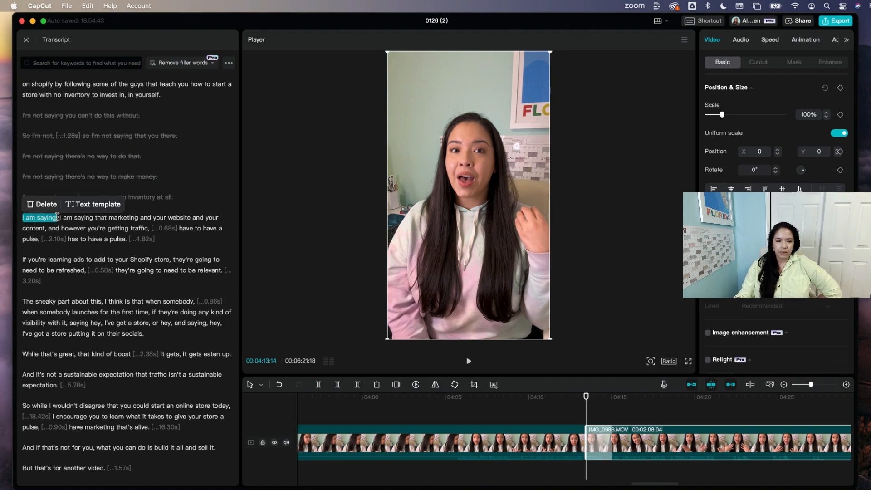
{"action": "left_click", "coordinate": [35, 206]}
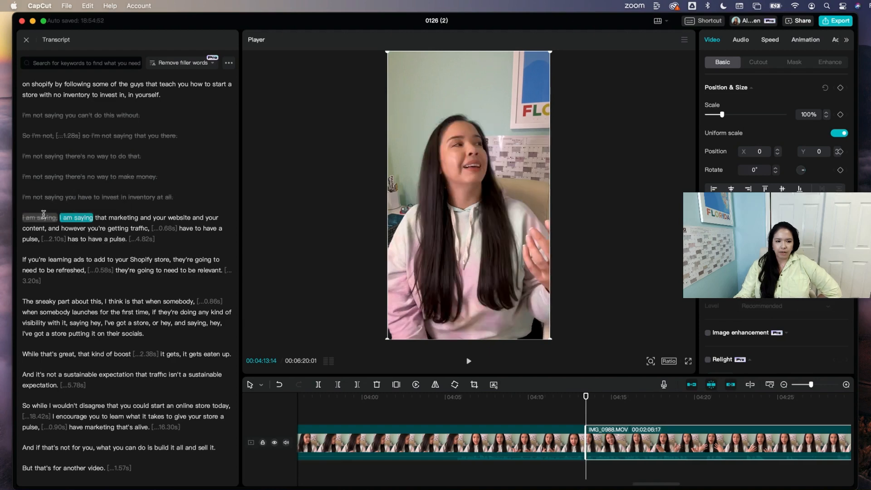
{"action": "key", "text": "super+z"}
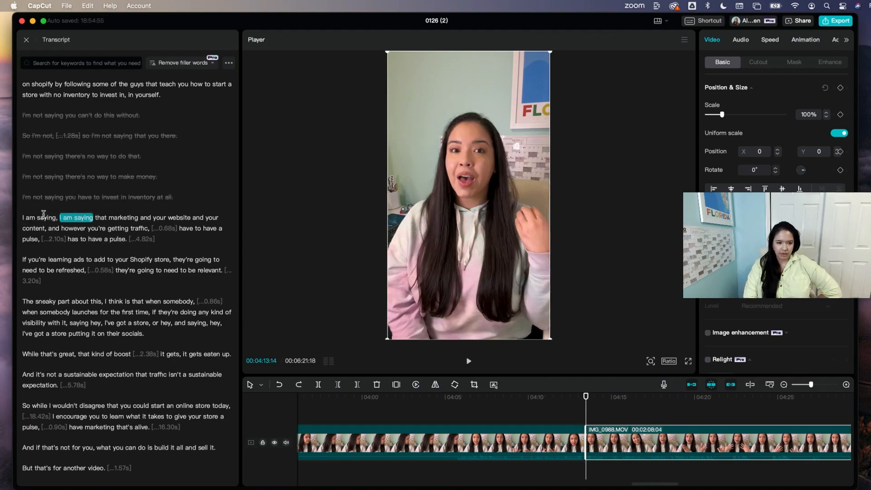
Delete the doubled phrase "I am saying" from the transcript and restore its second occurrence
{"action": "left_click_drag", "start_coordinate": [23, 217], "coordinate": [61, 220]}
{"action": "key", "text": "BackSpace"}
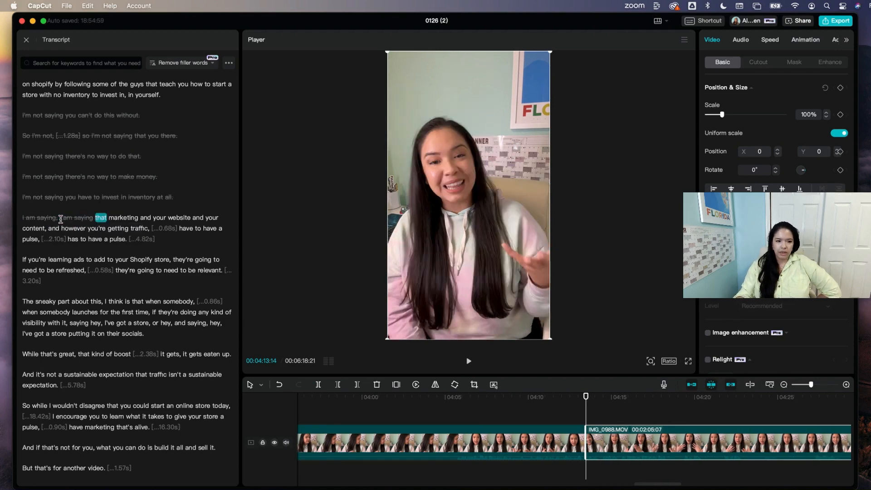
{"action": "left_click", "coordinate": [70, 218]}
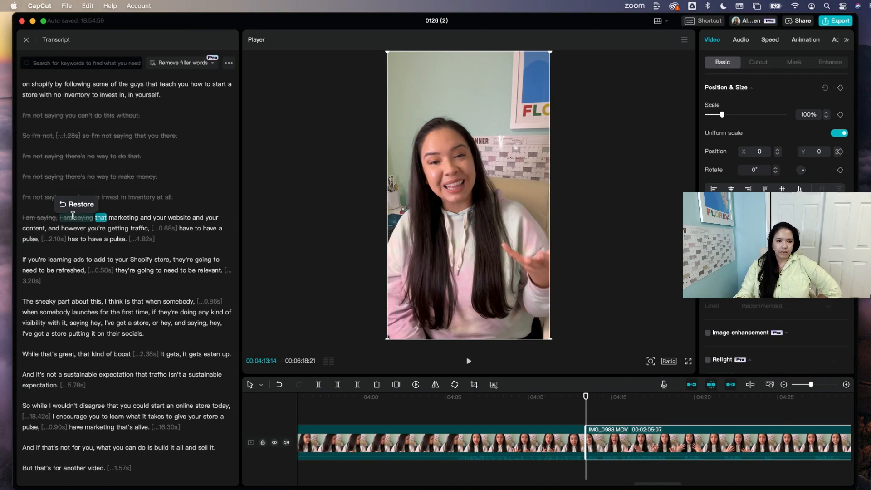
{"action": "left_click", "coordinate": [74, 206]}
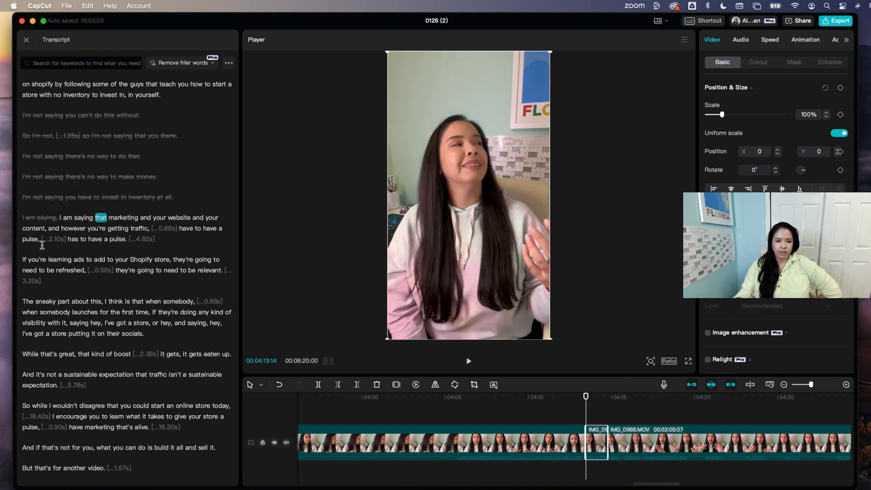
Delete the repeated "have to have a pulse," from the transcript along with the 0.68 s, 2.10 s and 4.82 s pauses around it
{"action": "left_click", "coordinate": [153, 227]}
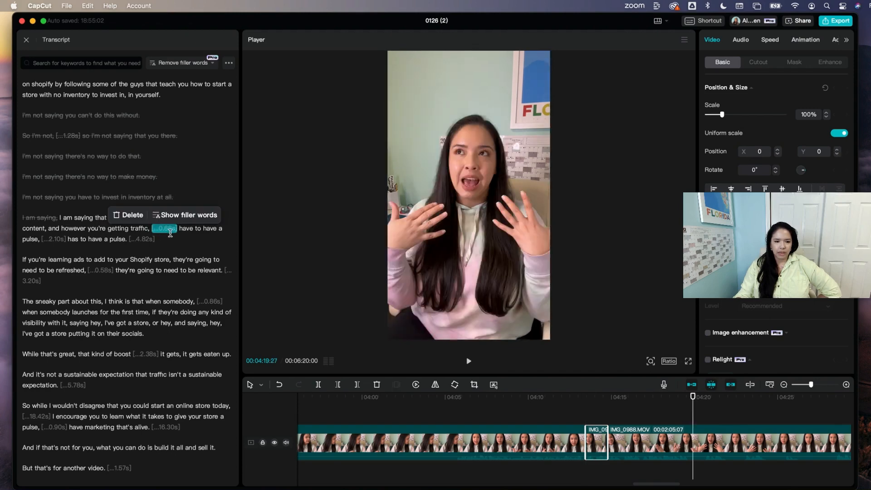
{"action": "key", "text": "Delete"}
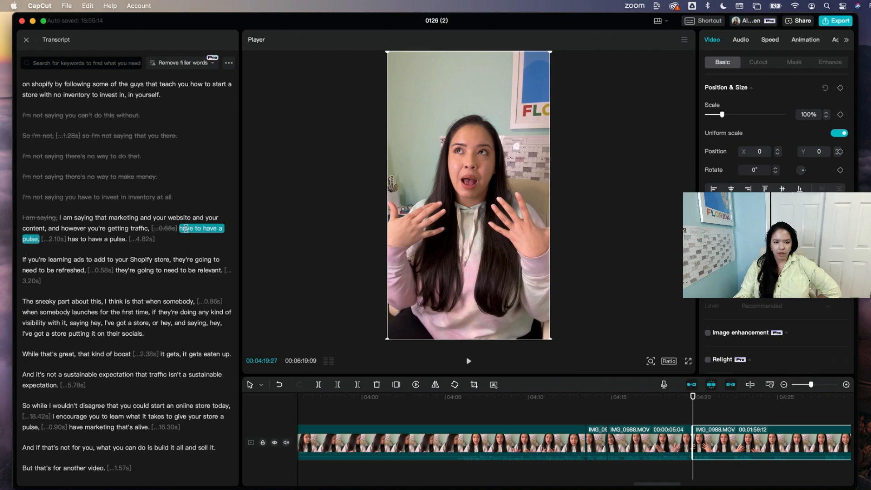
{"action": "right_click", "coordinate": [65, 237]}
{"action": "left_click", "coordinate": [39, 253]}
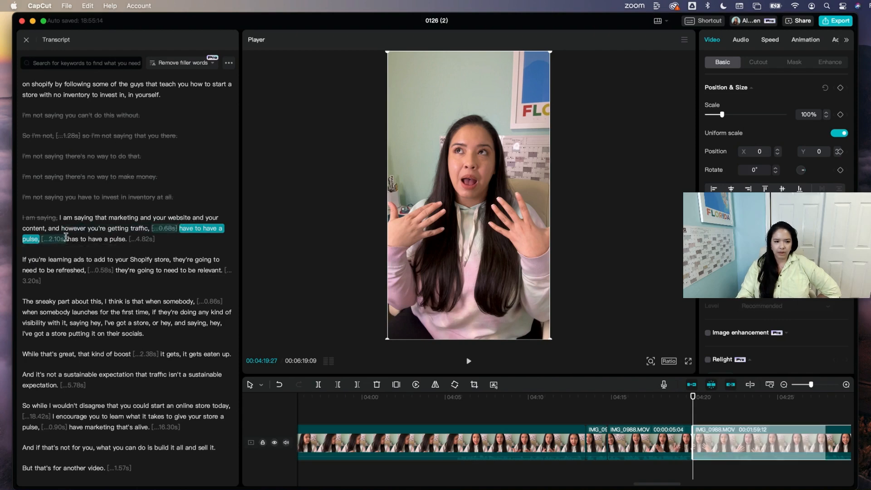
{"action": "left_click", "coordinate": [145, 239]}
{"action": "key", "text": "Delete"}
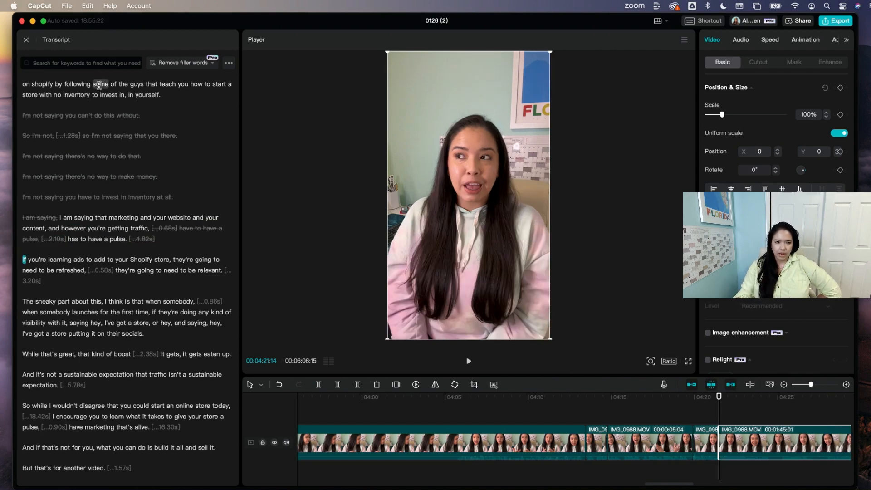
At the transcript's beginning, delete the 4.96 s pause, the first "But this is the truth," and the 2.96 s pause before "unless"
{"action": "left_click", "coordinate": [25, 84]}
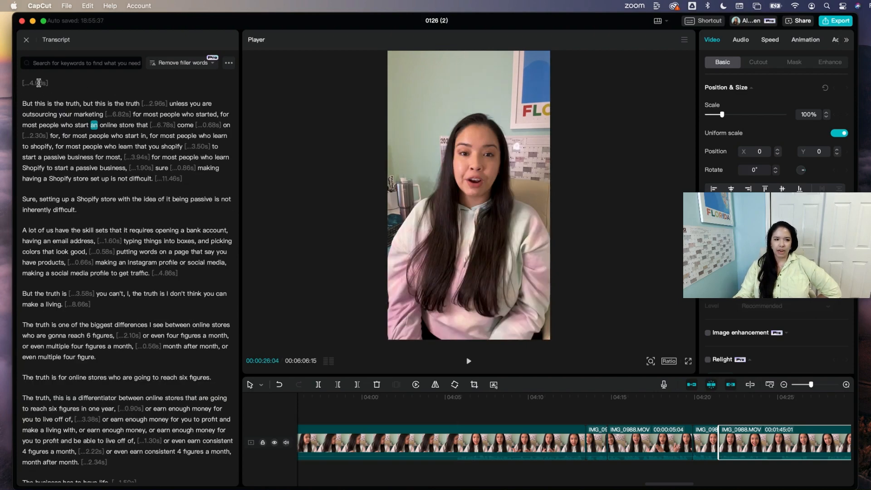
{"action": "left_click", "coordinate": [41, 84]}
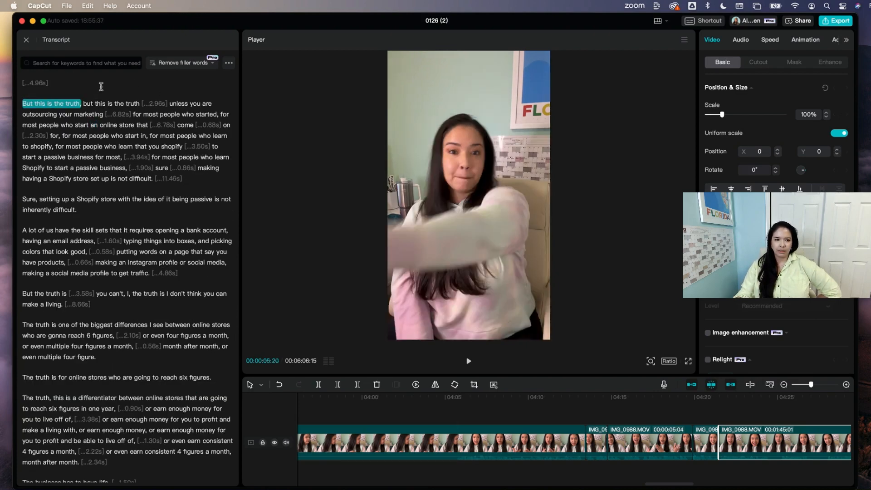
{"action": "left_click", "coordinate": [39, 89]}
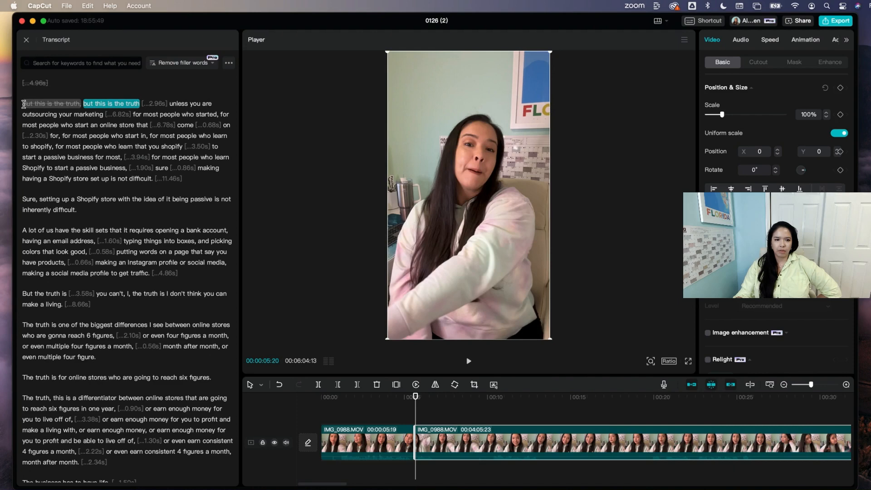
{"action": "left_click", "coordinate": [163, 105]}
{"action": "key", "text": "Delete"}
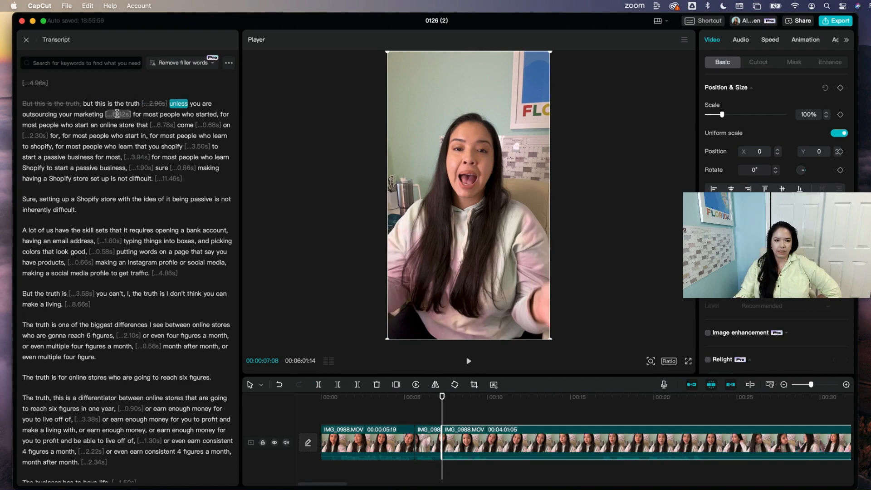
Delete the transcript passage from the 6.82 s pause after "marketing" through the 3.94 s pause, keeping "for most people who learn Shopify"
{"action": "left_click_drag", "start_coordinate": [113, 114], "coordinate": [192, 143]}
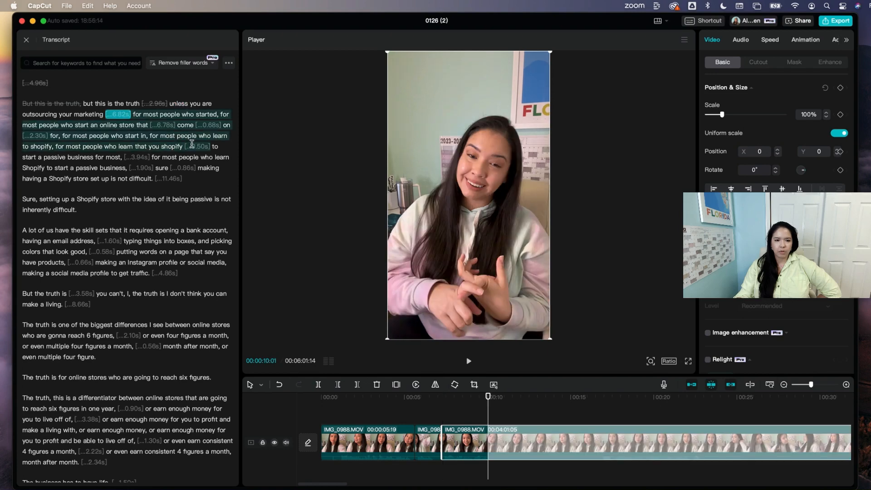
{"action": "key", "text": "Delete"}
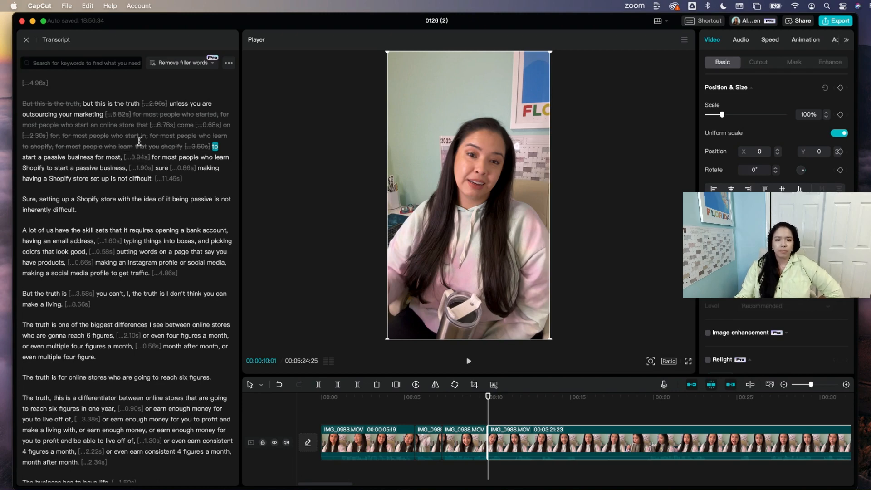
{"action": "left_click_drag", "start_coordinate": [211, 146], "coordinate": [153, 157]}
{"action": "key", "text": "Delete"}
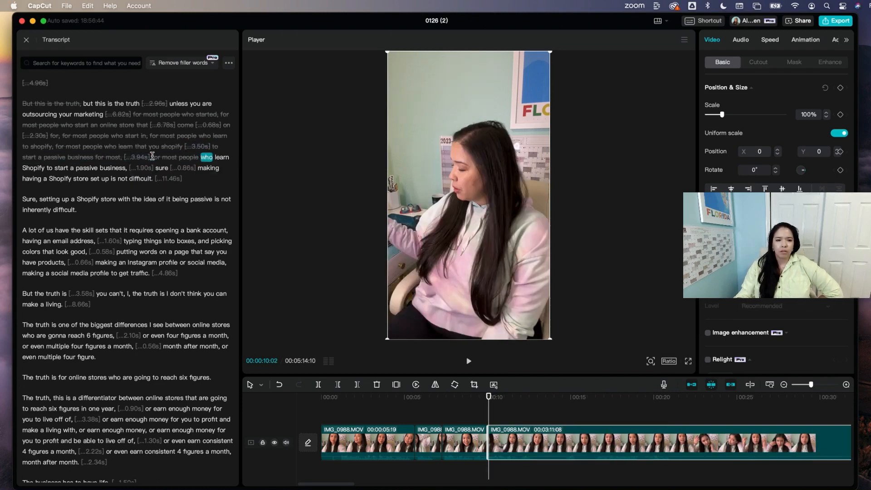
{"action": "left_click", "coordinate": [184, 166]}
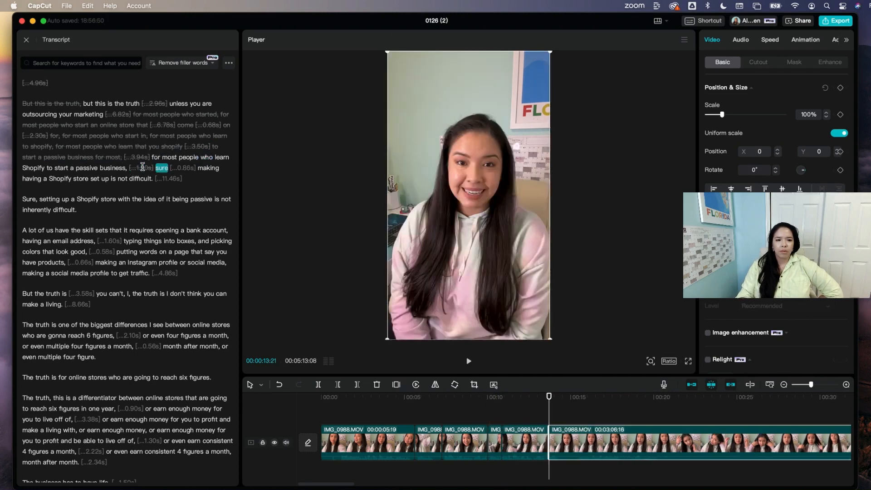
Delete the transcript passage from the 1.90 s pause and "sure" through "set up is not difficult." and the 11.46 s pause
{"action": "key", "text": "Delete"}
{"action": "left_click", "coordinate": [204, 168]}
{"action": "key", "text": "Delete"}
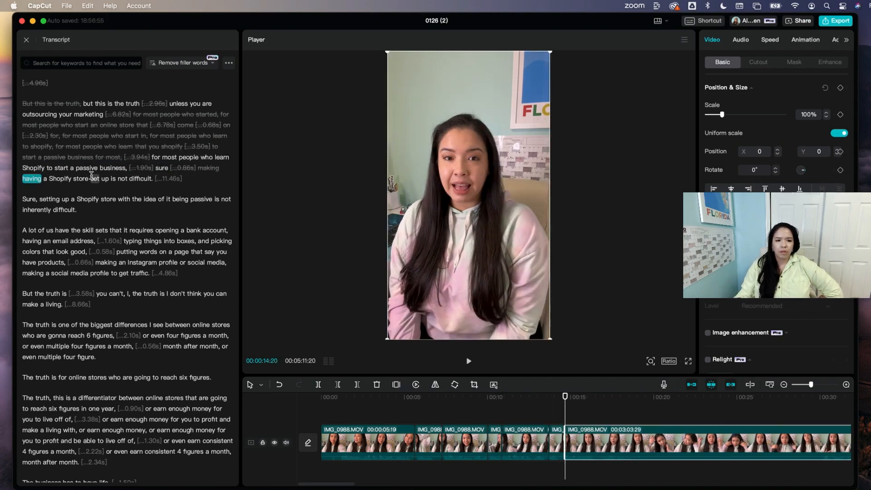
{"action": "left_click_drag", "start_coordinate": [131, 167], "coordinate": [217, 169]}
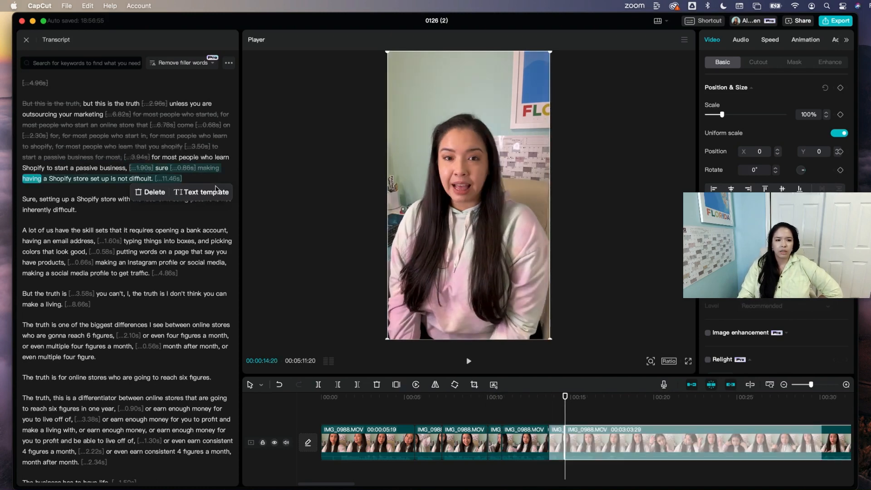
{"action": "key", "text": "Delete"}
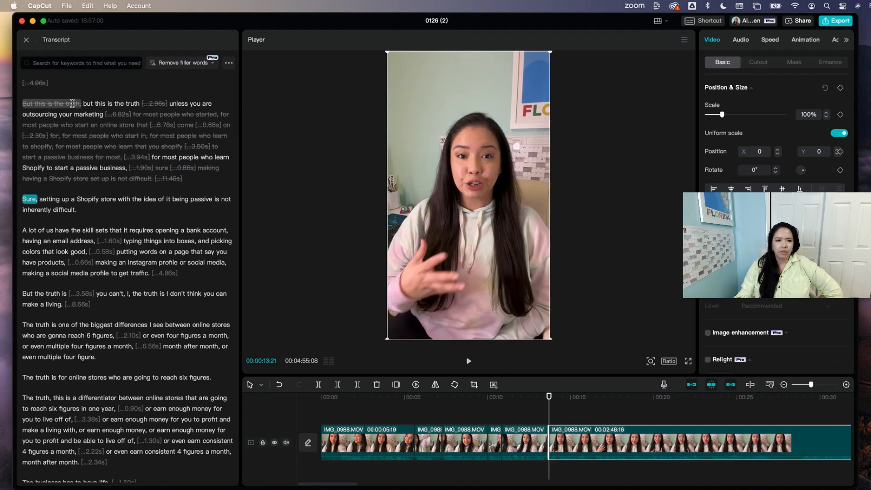
Play back the edited opening from "but this is the truth" to "having an email address" to check the cuts
{"action": "key", "text": "space"}
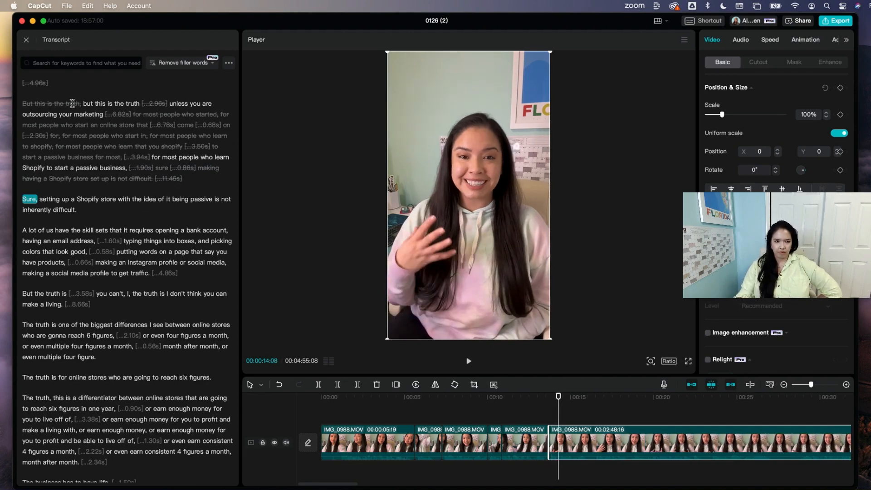
{"action": "left_click", "coordinate": [72, 103]}
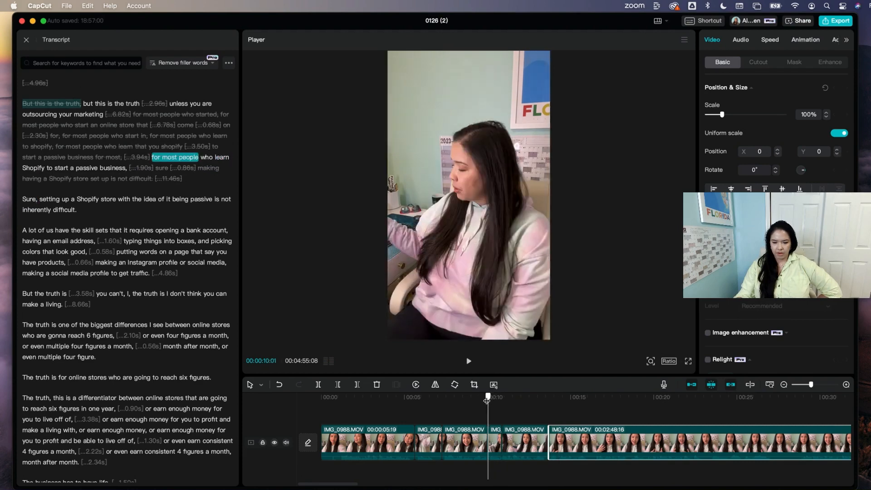
{"action": "left_click", "coordinate": [529, 403]}
{"action": "left_click_drag", "start_coordinate": [529, 404], "coordinate": [408, 403]}
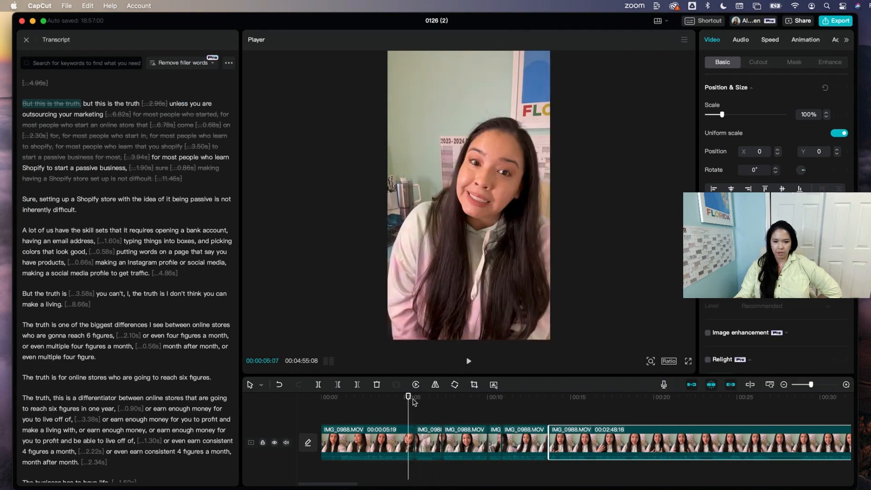
{"action": "left_click", "coordinate": [84, 105]}
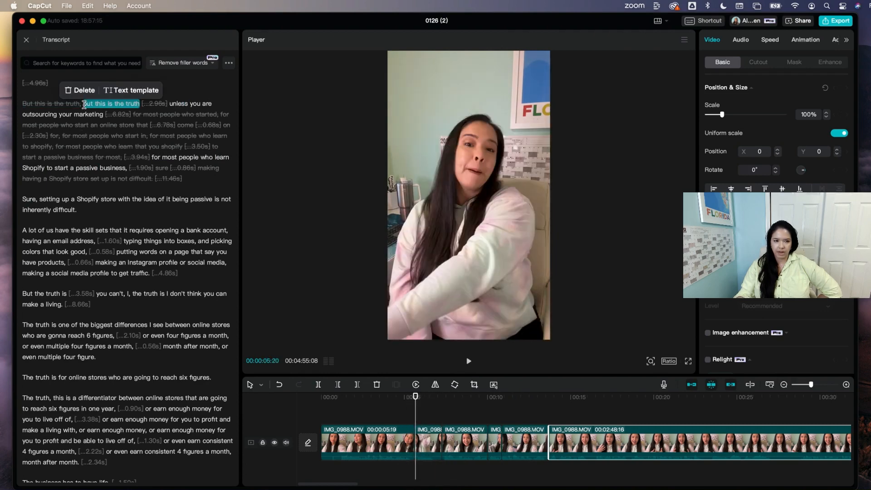
{"action": "key", "text": "space"}
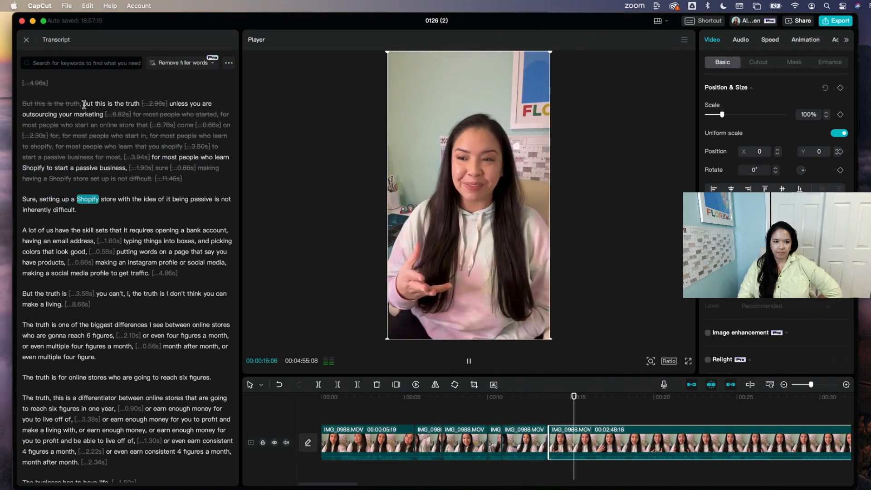
{"action": "key", "text": "space"}
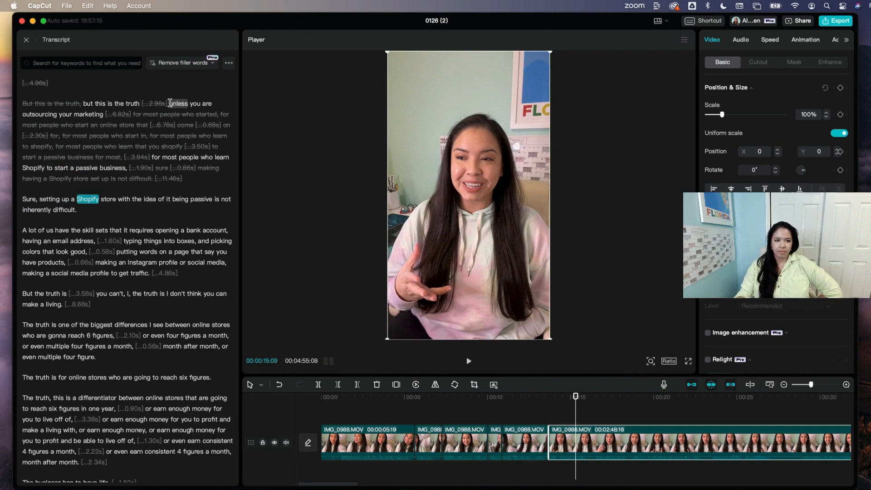
{"action": "key", "text": "space"}
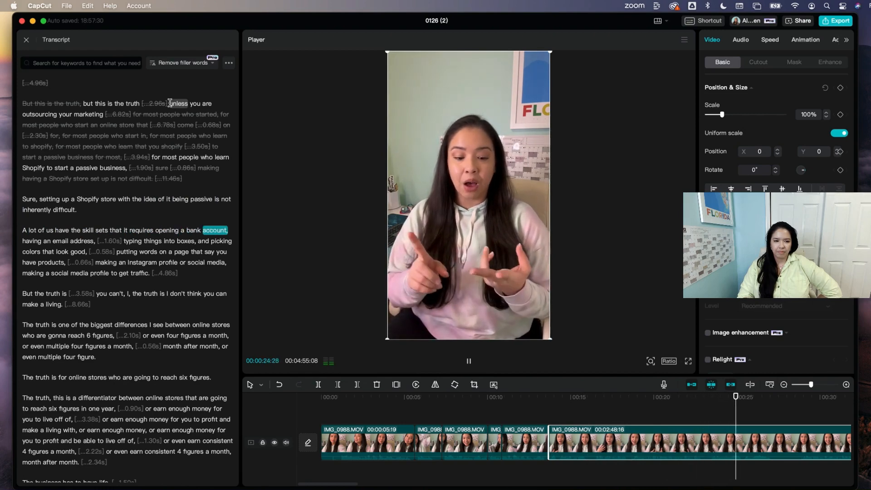
{"action": "key", "text": "space"}
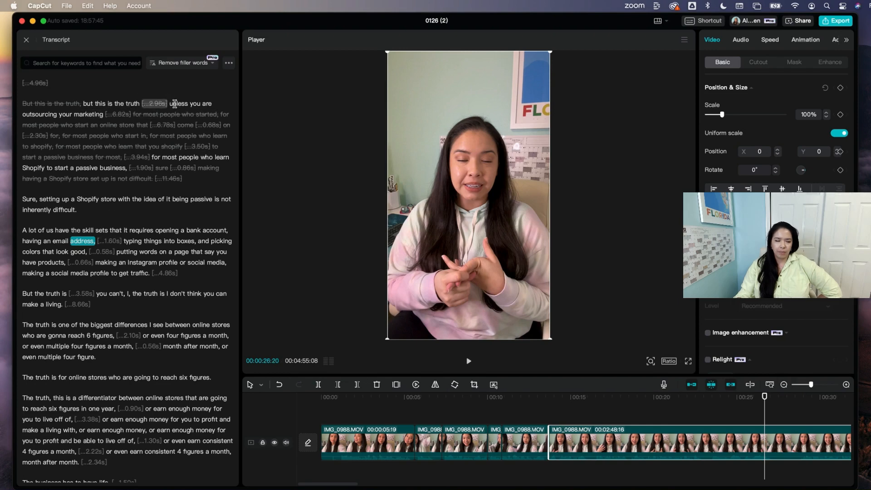
Delete the 1.60 s, 0.58 s, 0.66 s and 4.86 s pauses from the paragraph starting "A lot of us have the skill sets"
{"action": "left_click", "coordinate": [103, 242]}
{"action": "key", "text": "BackSpace"}
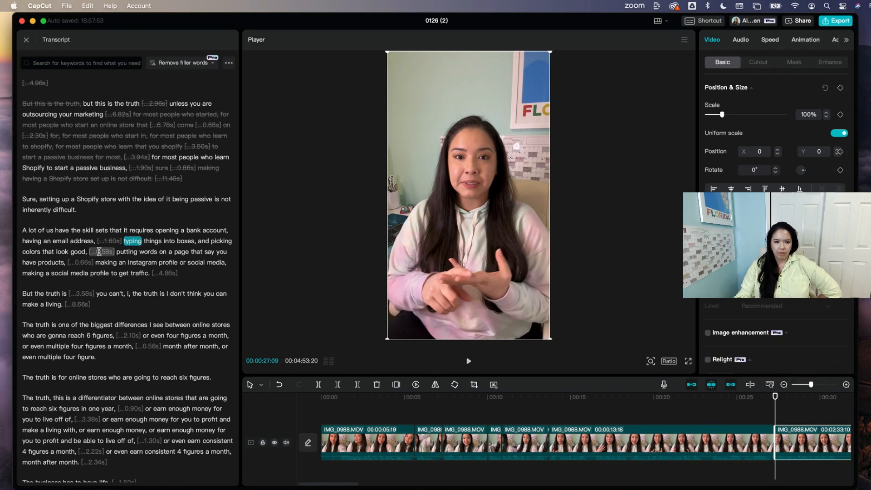
{"action": "left_click", "coordinate": [101, 251]}
{"action": "key", "text": "BackSpace"}
{"action": "left_click", "coordinate": [80, 262]}
{"action": "key", "text": "BackSpace"}
{"action": "left_click", "coordinate": [165, 273]}
{"action": "key", "text": "BackSpace"}
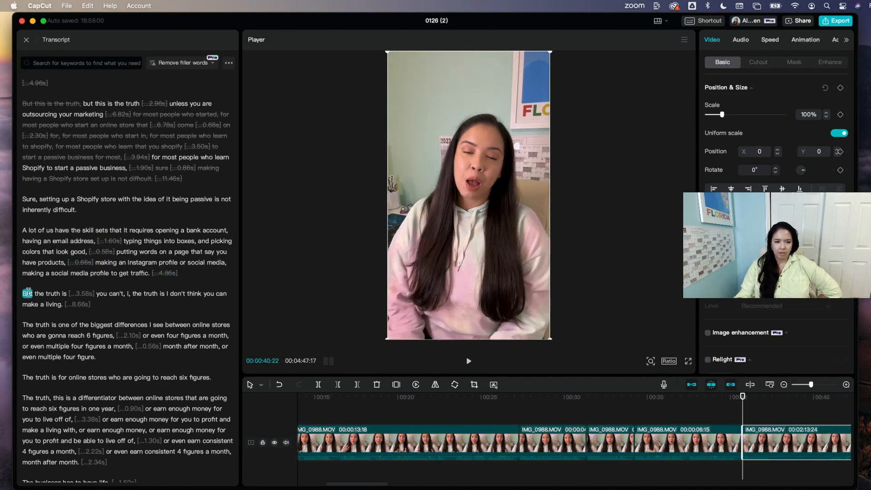
Delete the passage from "But the truth is" through "reach six figures." and the repeats between "in one year," and "or even earn consistent 4 figures"
{"action": "left_click_drag", "start_coordinate": [24, 293], "coordinate": [158, 362]}
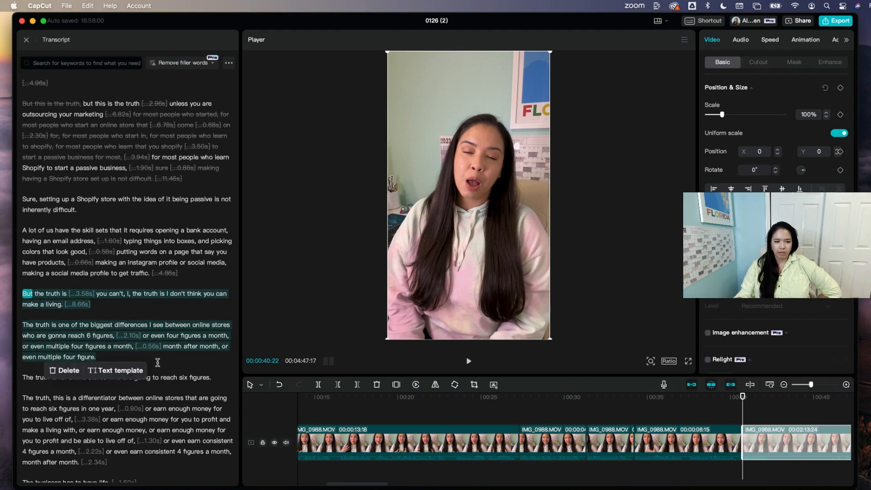
{"action": "key", "text": "BackSpace"}
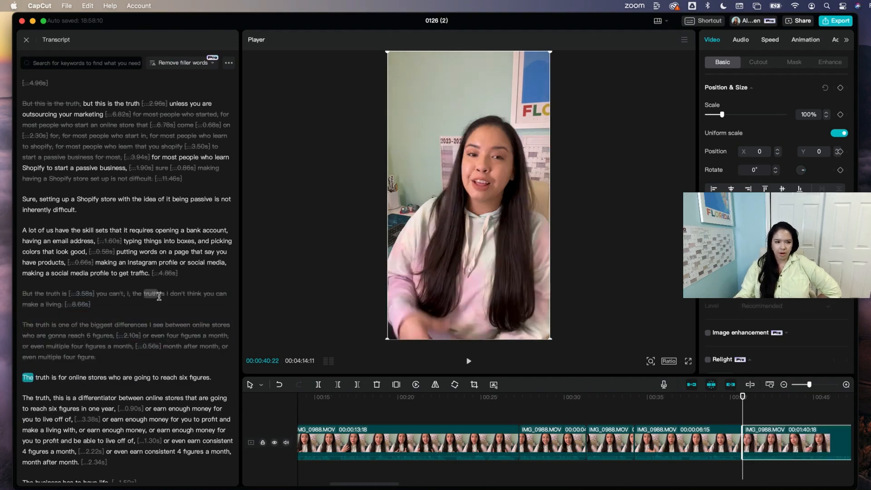
{"action": "left_click", "coordinate": [100, 375]}
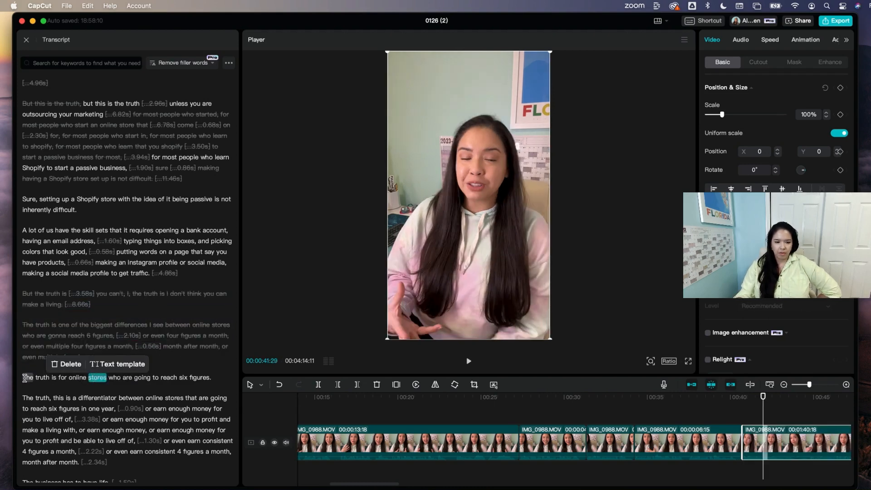
{"action": "left_click_drag", "start_coordinate": [25, 377], "coordinate": [210, 377]}
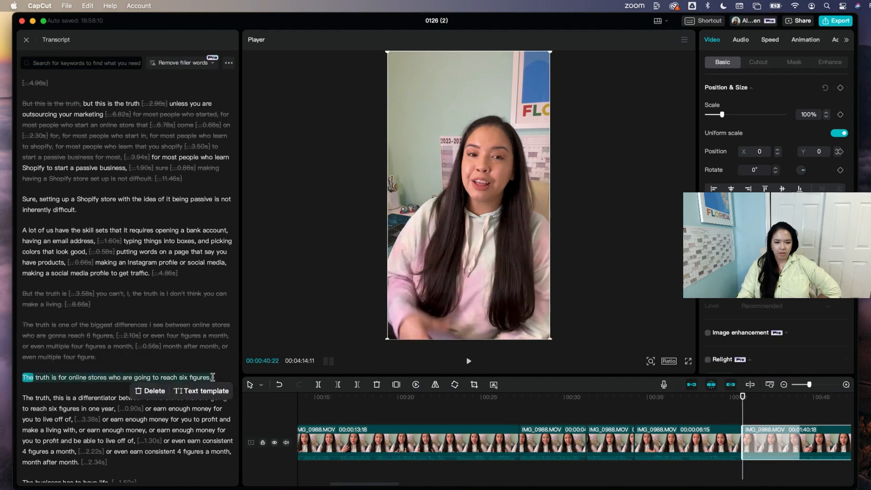
{"action": "key", "text": "BackSpace"}
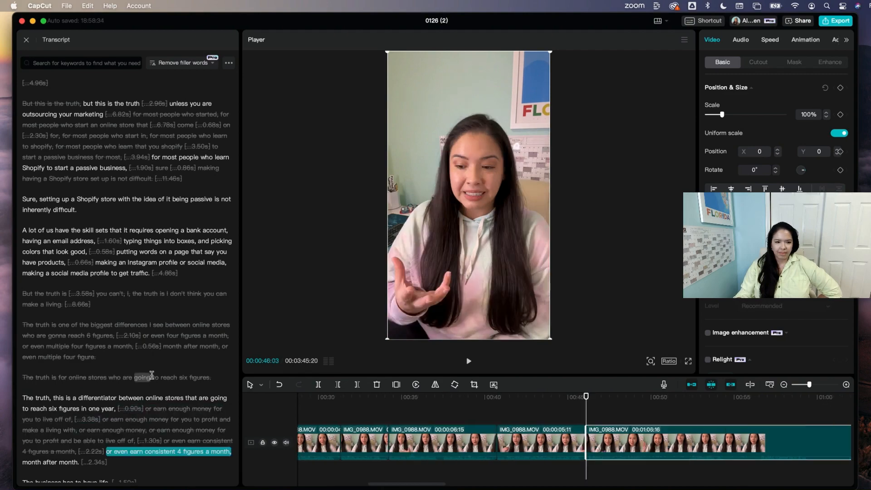
Delete the words "The truth," before "this is a differentiator between online stores" in the transcript
{"action": "left_click_drag", "start_coordinate": [591, 397], "coordinate": [780, 412]}
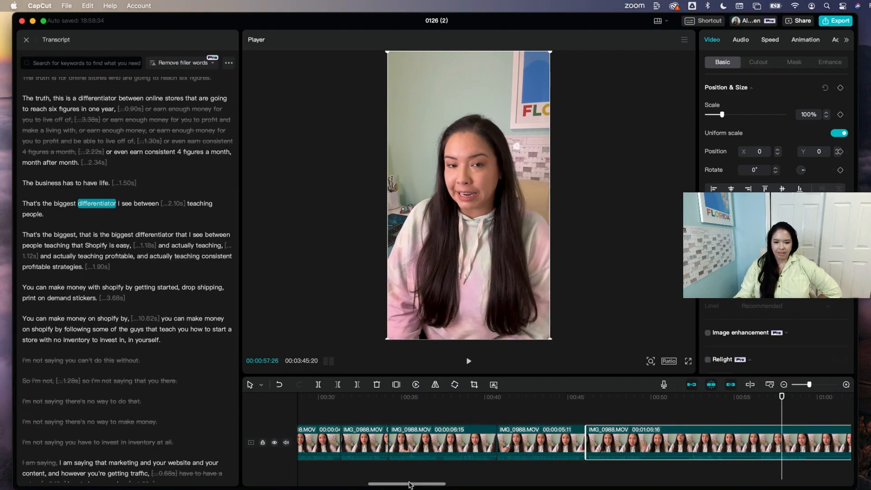
{"action": "left_click", "coordinate": [28, 98]}
{"action": "key", "text": "space"}
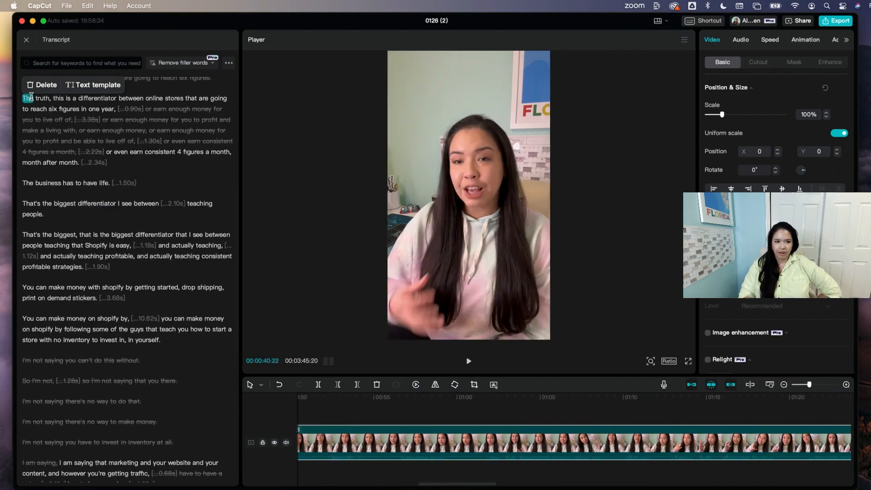
{"action": "left_click", "coordinate": [30, 97]}
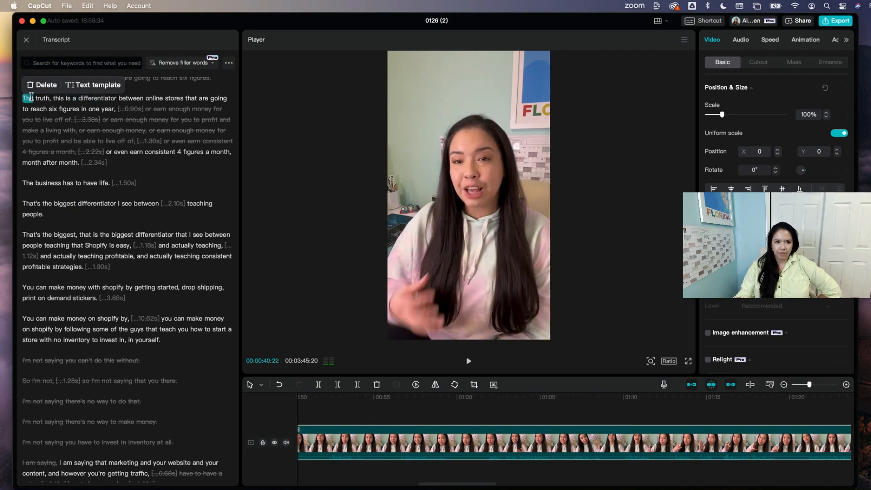
{"action": "left_click", "coordinate": [45, 99]}
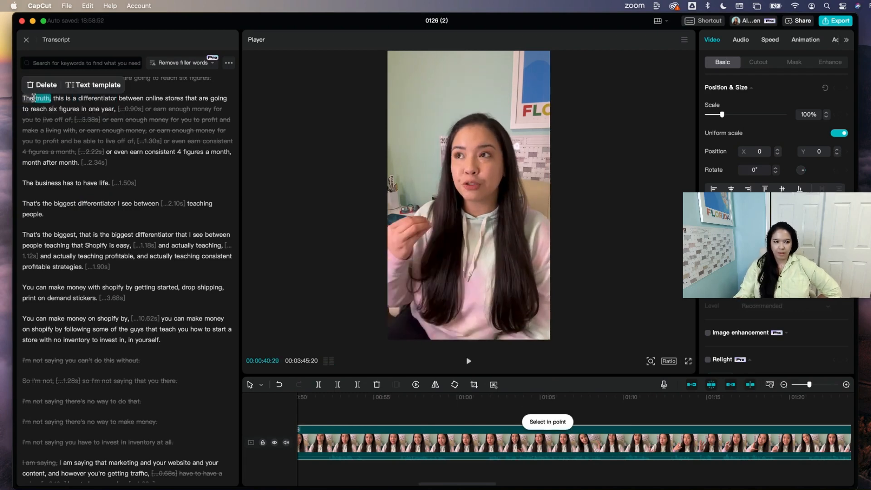
{"action": "left_click_drag", "start_coordinate": [29, 99], "coordinate": [46, 99]}
{"action": "key", "text": "BackSpace"}
Play back the differentiator sentence and delete the 2.34 s pause after "month after month."
{"action": "key", "text": "space"}
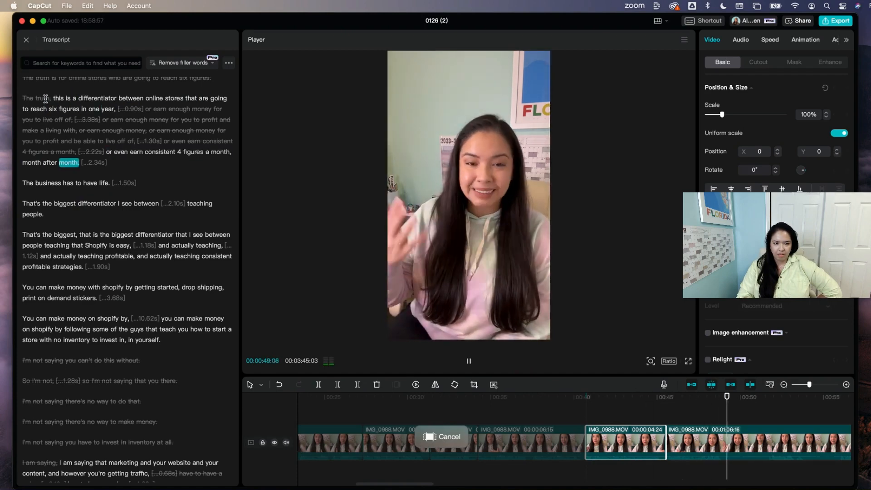
{"action": "key", "text": "space"}
{"action": "key", "text": "BackSpace"}
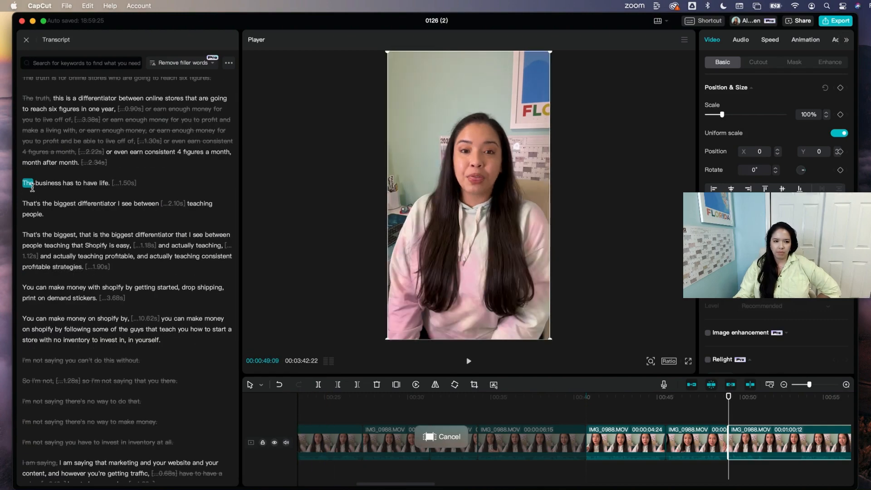
Play from "The business has to have life" and delete "That's the biggest differentiator I see between teaching people. That's the biggest," with its 2.10 s pause
{"action": "left_click", "coordinate": [28, 183]}
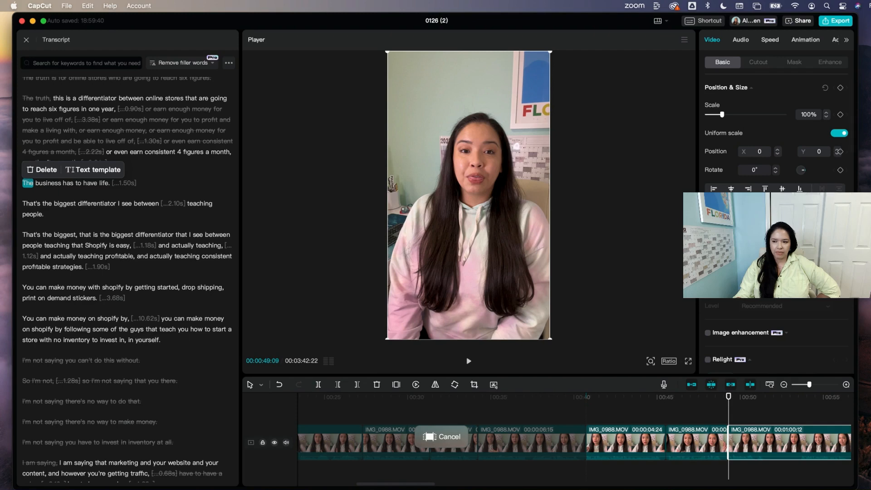
{"action": "left_click", "coordinate": [96, 203]}
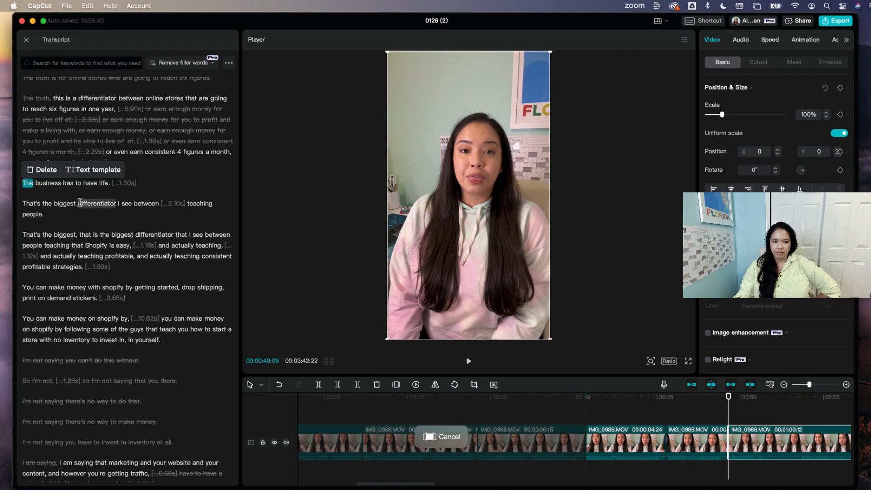
{"action": "left_click", "coordinate": [23, 182]}
{"action": "key", "text": "space"}
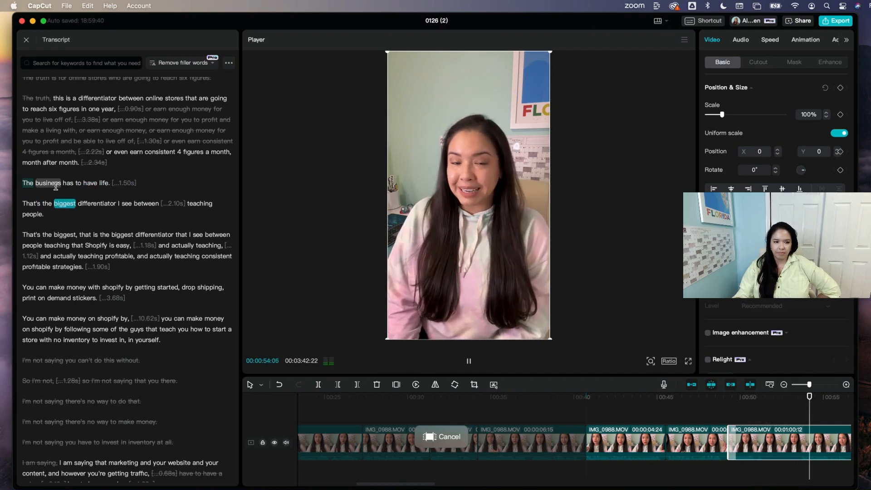
{"action": "key", "text": "space"}
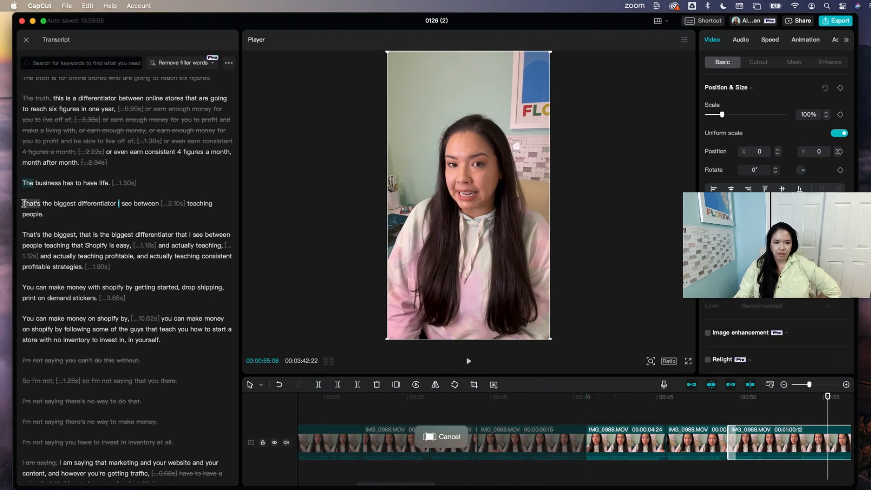
{"action": "left_click_drag", "start_coordinate": [24, 203], "coordinate": [78, 234]}
{"action": "key", "text": "Delete"}
Delete the 1.18 s and 1.12 s pauses around "and actually teaching," and the phrase "and actually teaching profitable,"
{"action": "left_click", "coordinate": [144, 245]}
{"action": "key", "text": "Delete"}
{"action": "key", "text": "Delete"}
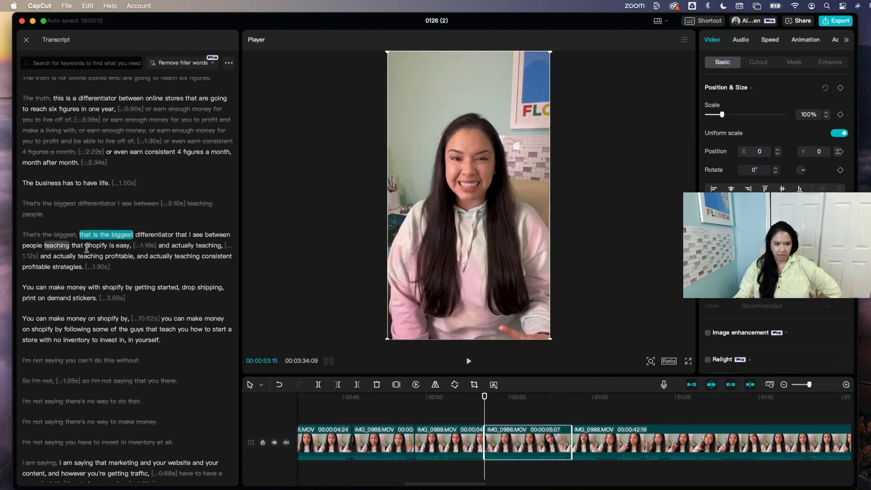
{"action": "left_click", "coordinate": [30, 256]}
{"action": "key", "text": "Delete"}
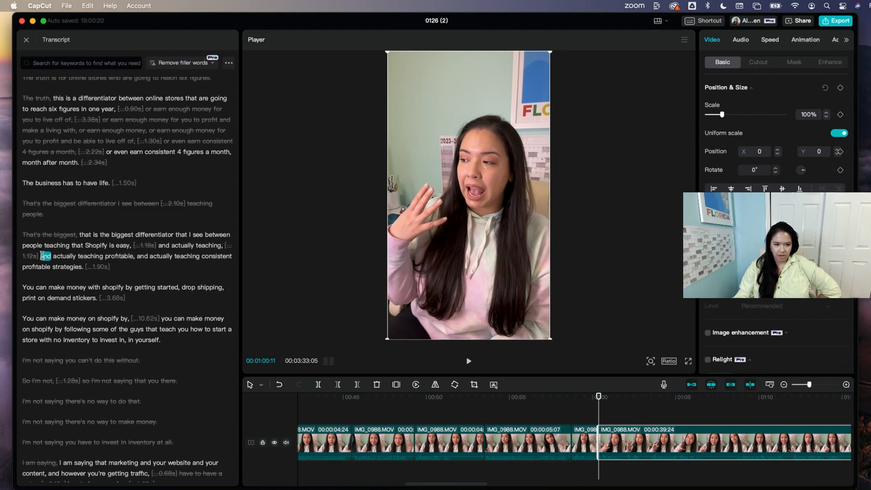
{"action": "left_click_drag", "start_coordinate": [40, 256], "coordinate": [135, 257]}
{"action": "key", "text": "Delete"}
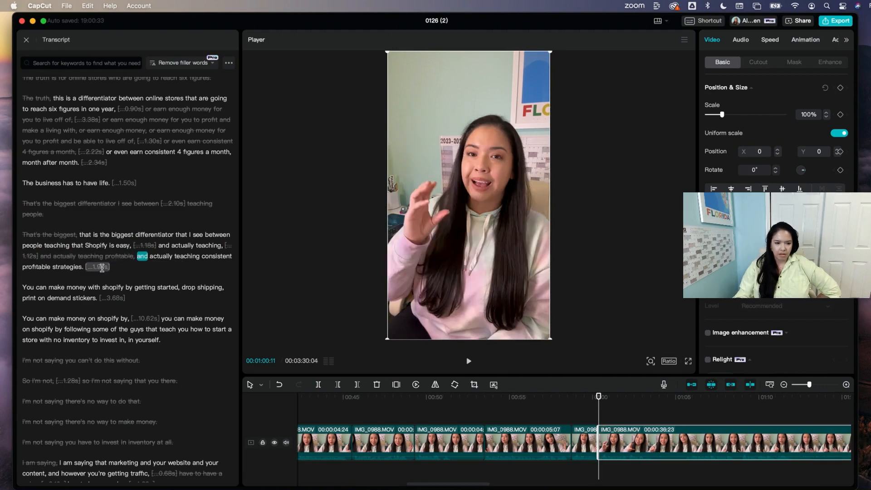
Delete the passage from "You can make money on shopify by," through "in yourself." from the transcript, including the 10.62 s pause
{"action": "left_click", "coordinate": [141, 305]}
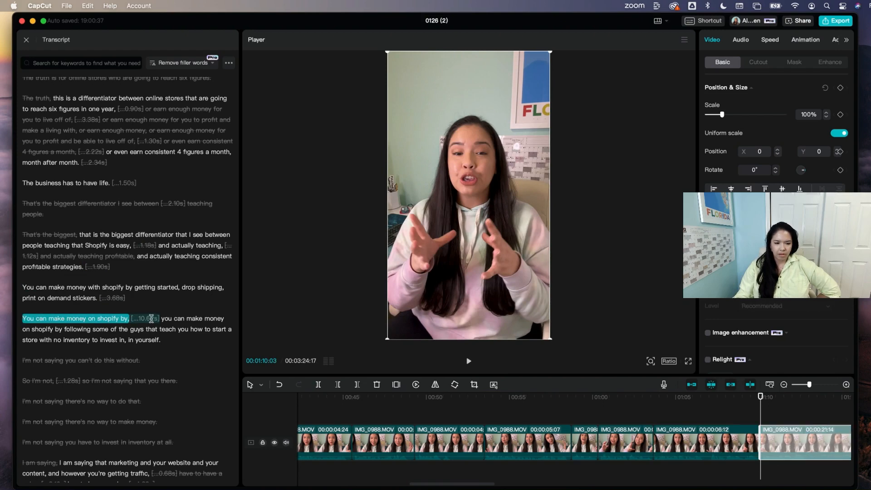
{"action": "left_click", "coordinate": [152, 317]}
{"action": "key", "text": "Delete"}
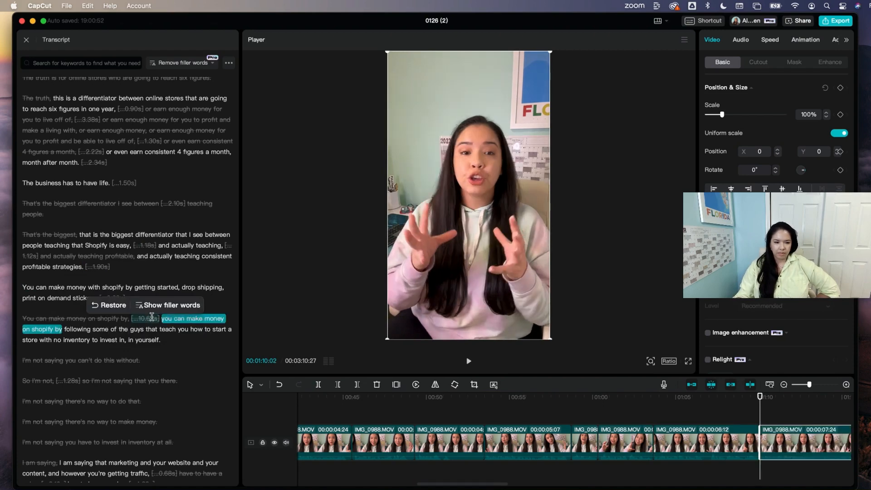
{"action": "key", "text": "space"}
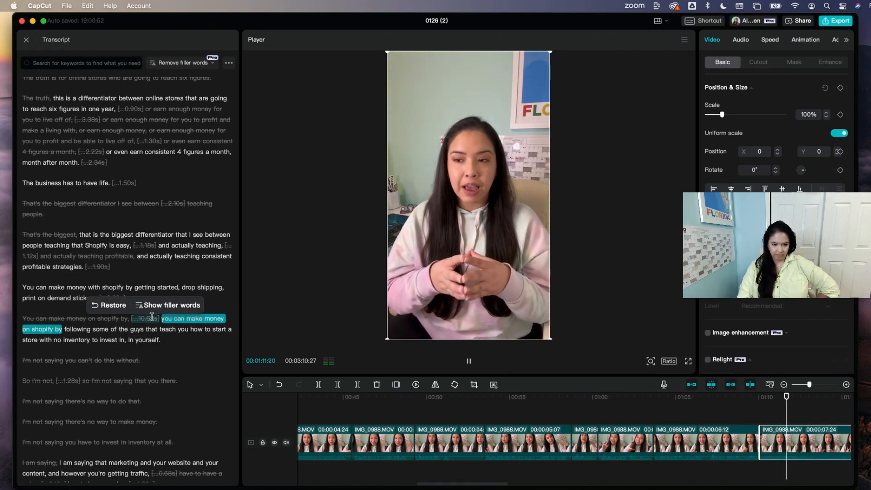
{"action": "key", "text": "space"}
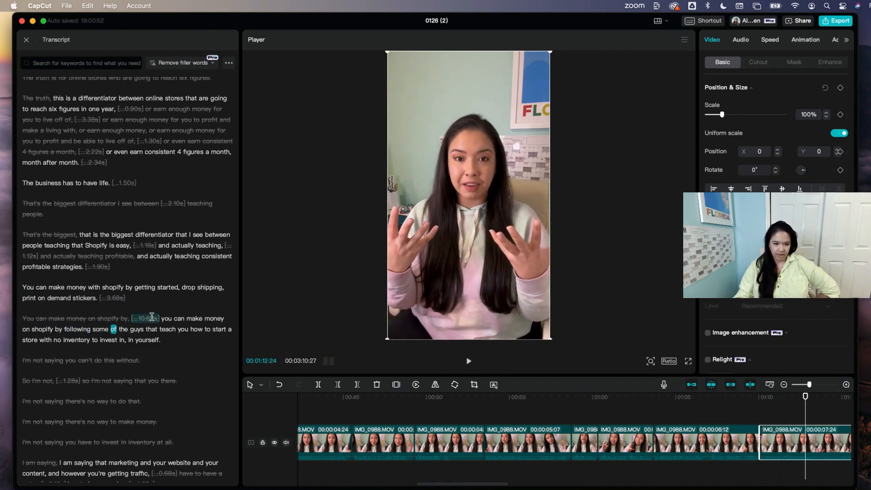
{"action": "left_click_drag", "start_coordinate": [154, 317], "coordinate": [167, 343]}
{"action": "key", "text": "Delete"}
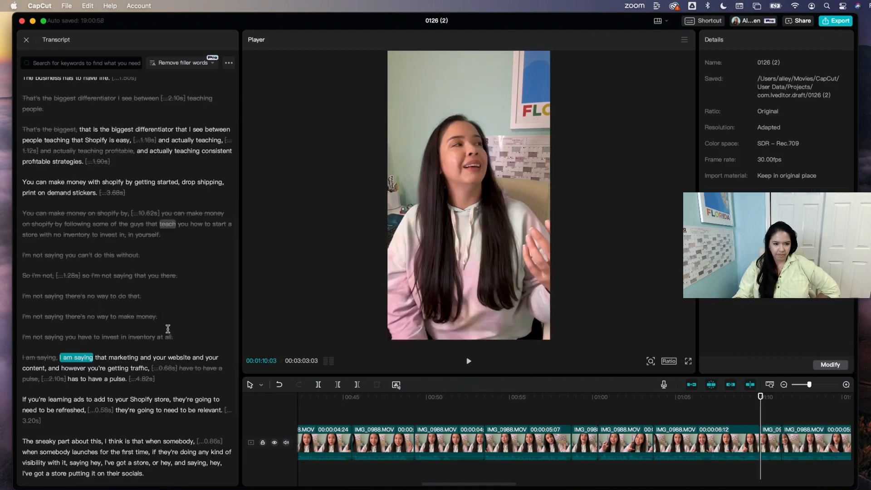
Play back the section from "I am saying that marketing" to "has to have a pulse." and review the surrounding transcript
{"action": "scroll", "coordinate": [162, 326], "scroll_direction": "down", "scroll_amount": 3}
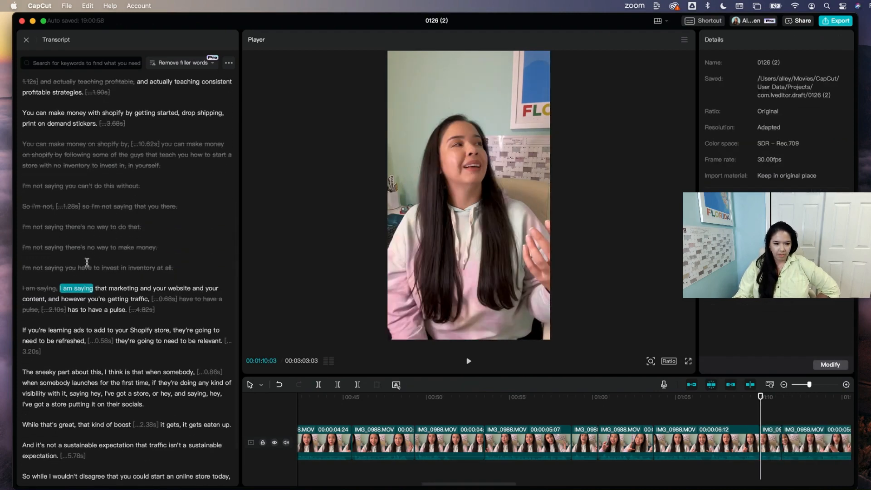
{"action": "key", "text": "space"}
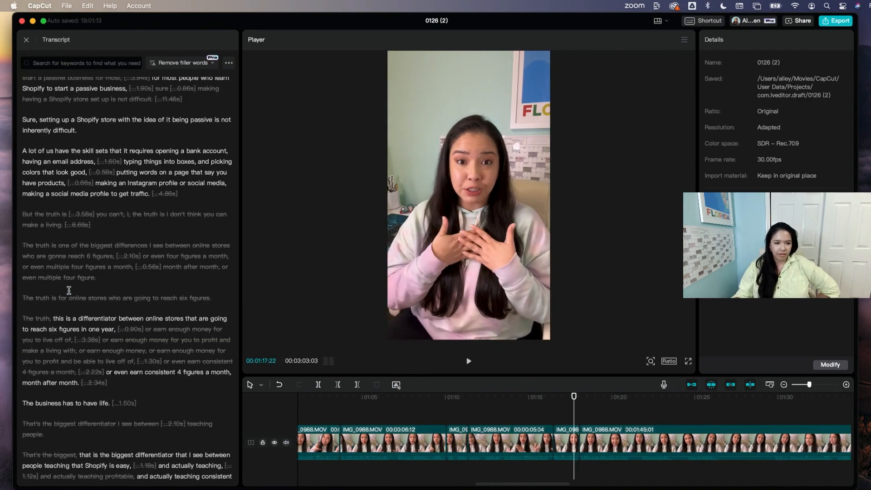
{"action": "scroll", "coordinate": [68, 291], "scroll_direction": "up", "scroll_amount": 3}
{"action": "scroll", "coordinate": [109, 317], "scroll_direction": "down", "scroll_amount": 10}
{"action": "scroll", "coordinate": [130, 239], "scroll_direction": "up", "scroll_amount": 10}
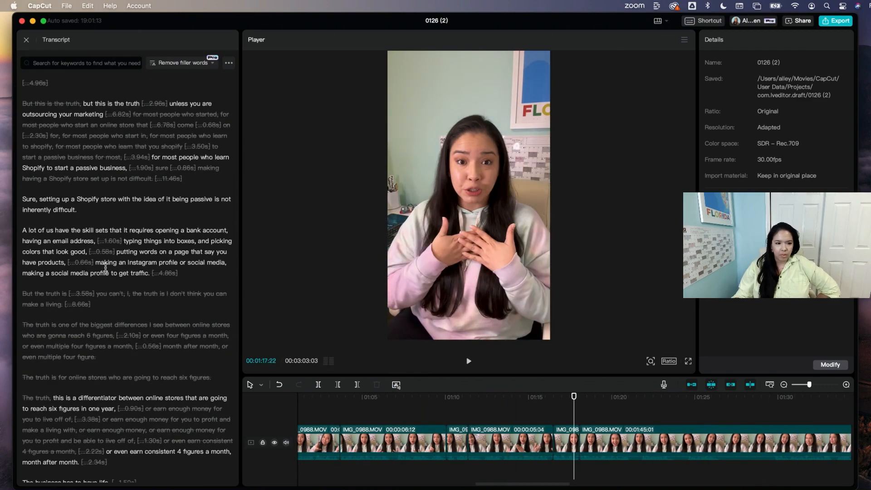
{"action": "left_click", "coordinate": [572, 436]}
{"action": "scroll", "coordinate": [143, 355], "scroll_direction": "up", "scroll_amount": 8}
{"action": "scroll", "coordinate": [143, 355], "scroll_direction": "up", "scroll_amount": 2}
{"action": "scroll", "coordinate": [73, 242], "scroll_direction": "down", "scroll_amount": 10}
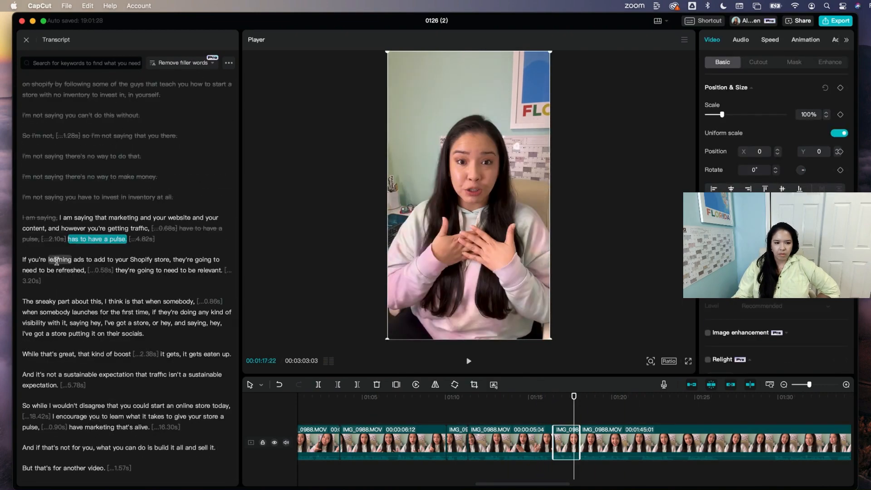
Delete the 0.58 s and 3.20 s pauses from the sentence beginning "If you're learning ads" in the transcript
{"action": "left_click", "coordinate": [101, 270]}
{"action": "key", "text": "Delete"}
{"action": "left_click", "coordinate": [228, 271]}
{"action": "key", "text": "Delete"}
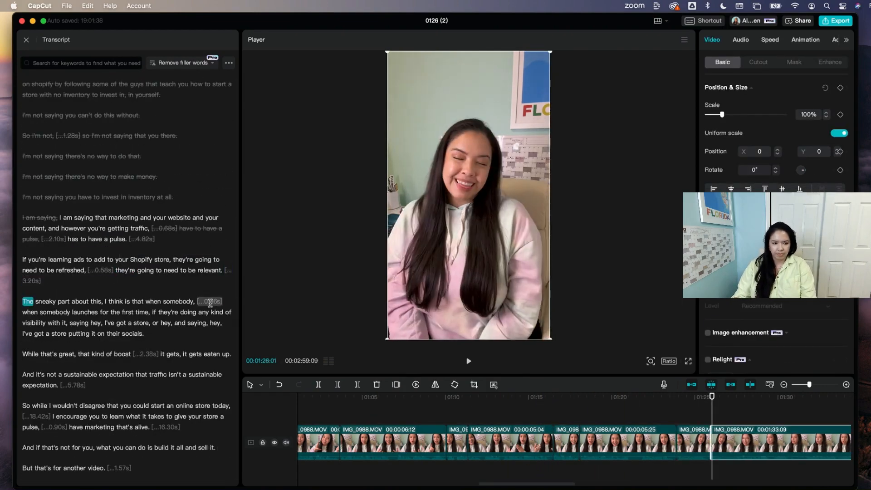
Delete "this, I think is that when somebody," with its 0.86 s pause, and the 2.38 s pause after "that kind of boost"
{"action": "left_click_drag", "start_coordinate": [91, 301], "coordinate": [222, 301]}
{"action": "key", "text": "Delete"}
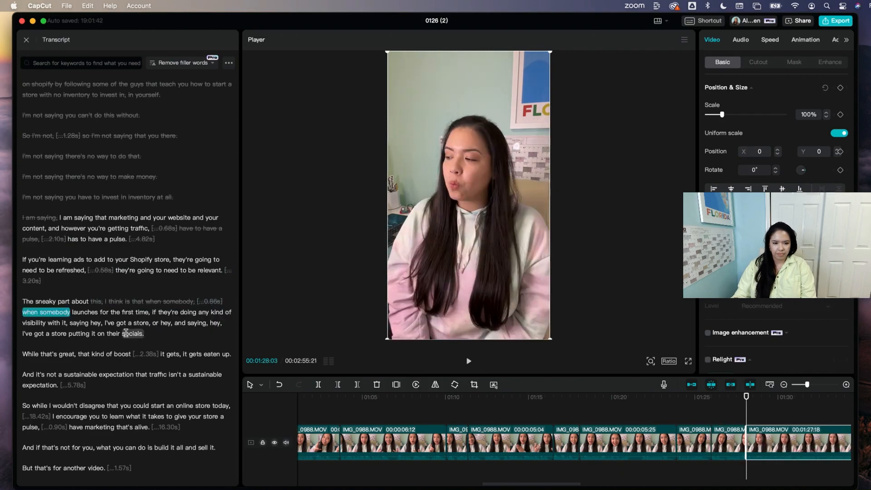
{"action": "left_click", "coordinate": [141, 353]}
{"action": "key", "text": "Delete"}
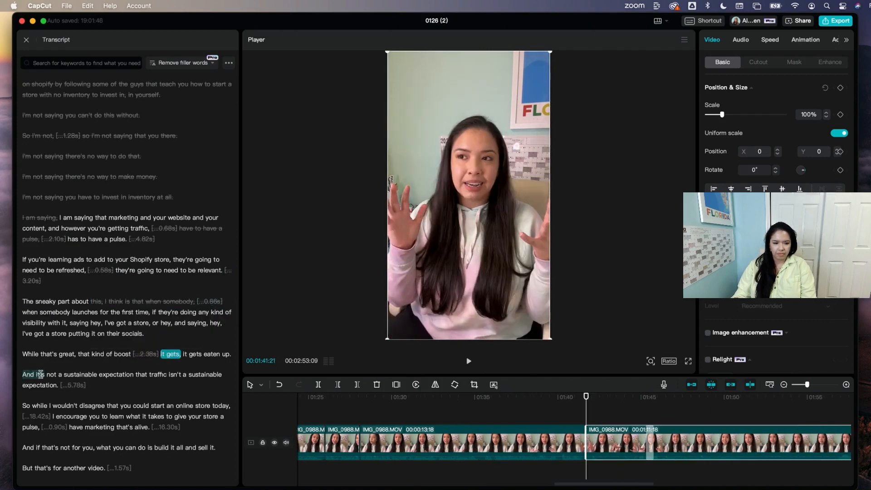
Delete the phrase "it's not a sustainable expectation" and the first of the repeated "it gets," in the transcript
{"action": "left_click_drag", "start_coordinate": [40, 373], "coordinate": [134, 374]}
{"action": "key", "text": "Delete"}
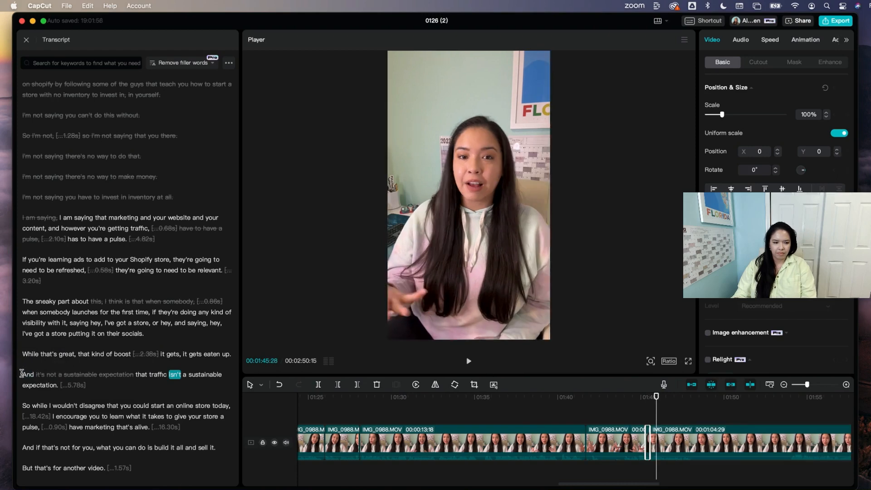
{"action": "left_click", "coordinate": [172, 353]}
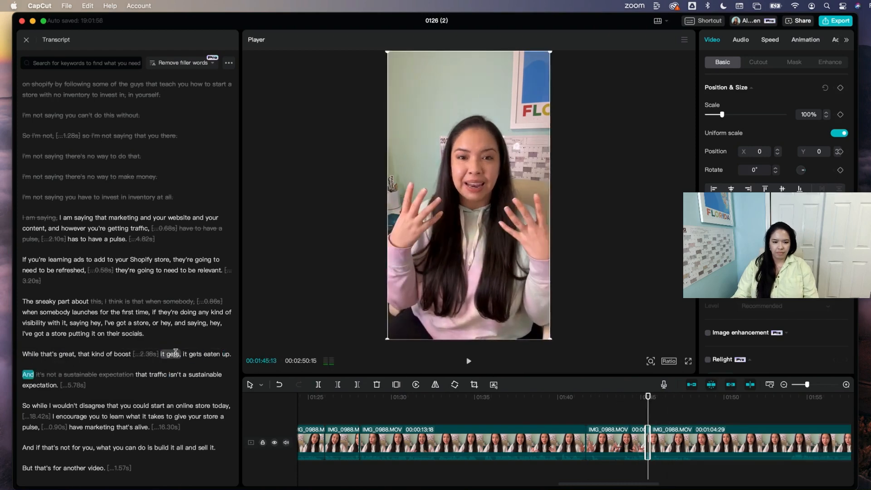
{"action": "left_click", "coordinate": [176, 352]}
{"action": "key", "text": "Delete"}
Play back from "on their socials" and delete the 5.78 s pause after "expectation." and the 18.42 s pause after "online store today,"
{"action": "left_click", "coordinate": [98, 334]}
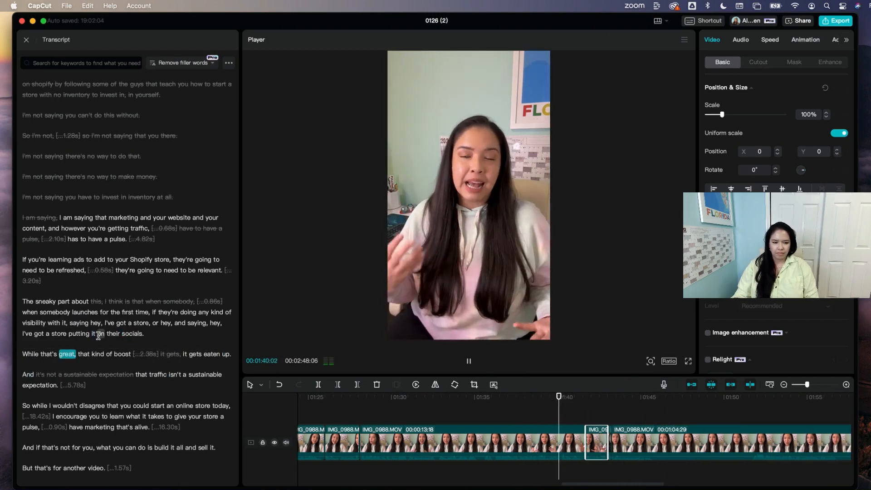
{"action": "key", "text": "space"}
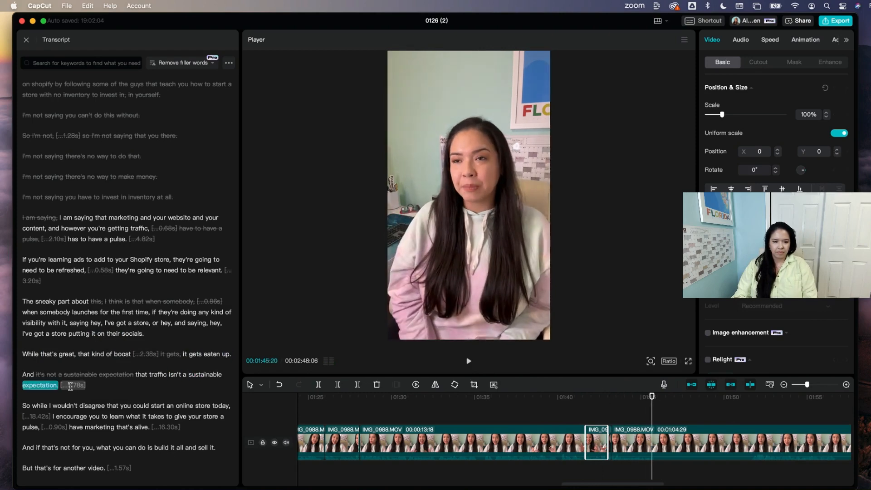
{"action": "left_click", "coordinate": [70, 386]}
{"action": "key", "text": "Delete"}
{"action": "left_click", "coordinate": [39, 415]}
{"action": "key", "text": "Delete"}
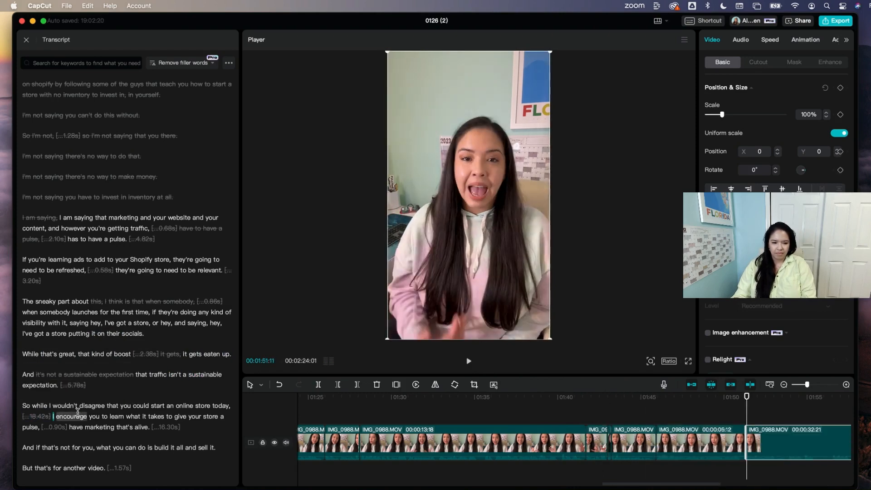
Delete the 0.90 s and 16.30 s pauses around "have marketing that's alive." and the closing 1.57 s pause after "another video."
{"action": "left_click", "coordinate": [55, 426]}
{"action": "key", "text": "Delete"}
{"action": "left_click", "coordinate": [165, 426]}
{"action": "key", "text": "Delete"}
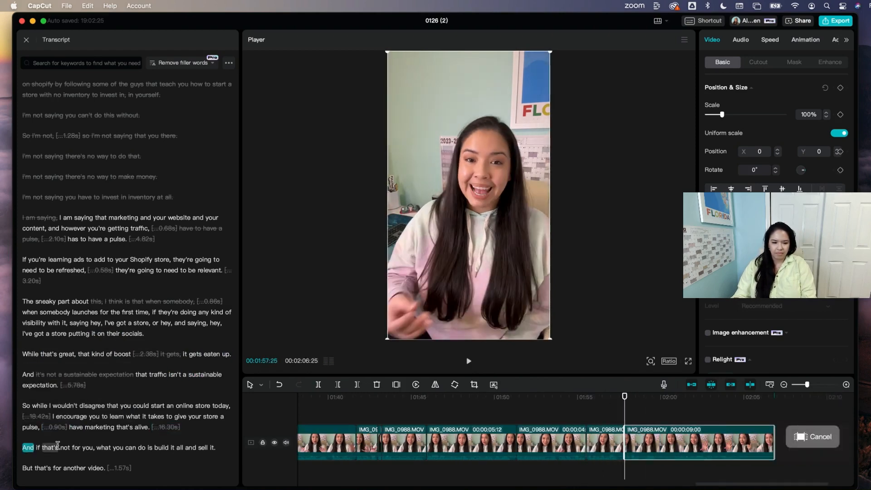
{"action": "left_click", "coordinate": [117, 466]}
{"action": "key", "text": "Delete"}
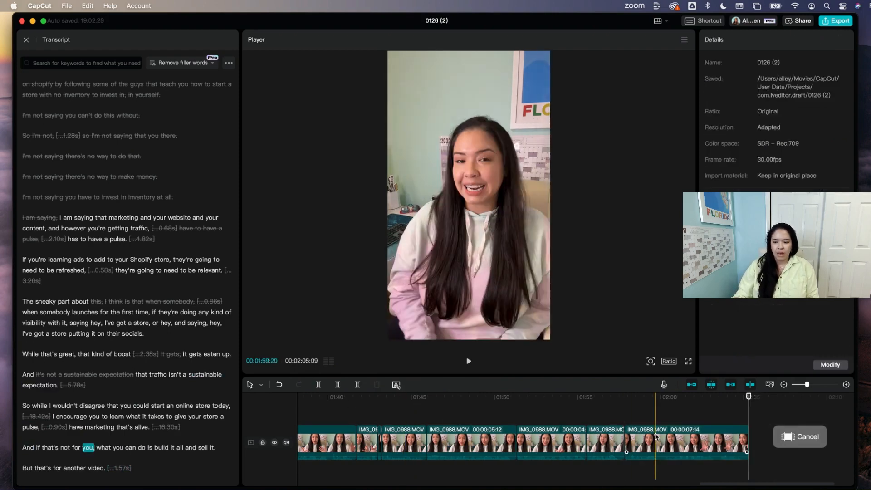
Trim the opening clip to 00:00:04:15 and play it back from the beginning of the video
{"action": "left_click_drag", "start_coordinate": [733, 482], "coordinate": [292, 471]}
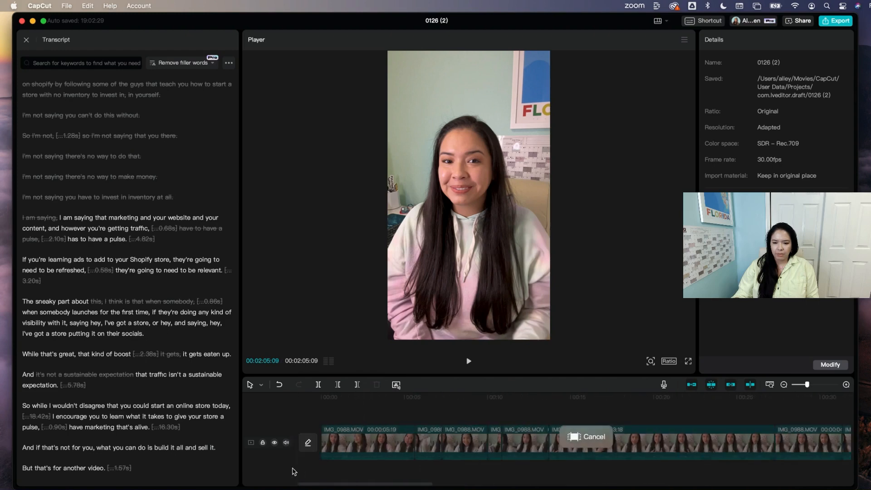
{"action": "left_click", "coordinate": [318, 401]}
{"action": "key", "text": "space"}
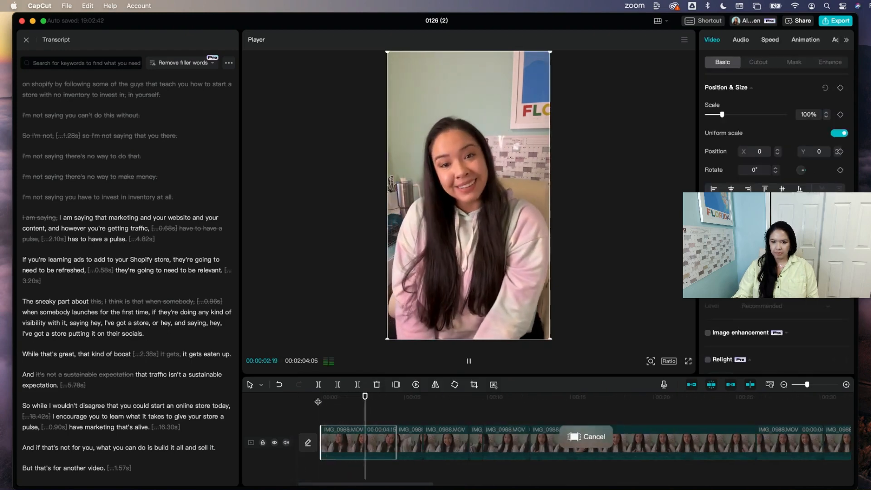
{"action": "key", "text": "space"}
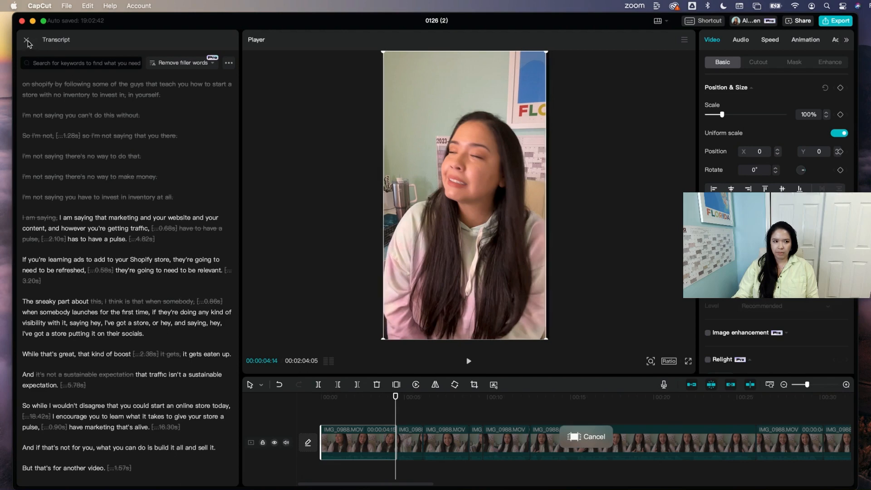
Close the transcript and trim the end of the first clip so it lasts 00:00:04:05
{"action": "left_click", "coordinate": [26, 41]}
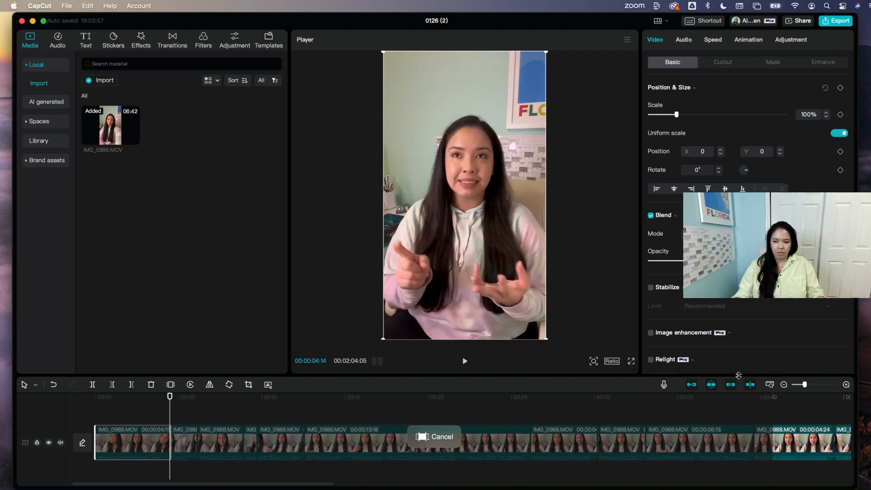
{"action": "left_click_drag", "start_coordinate": [805, 385], "coordinate": [818, 386]}
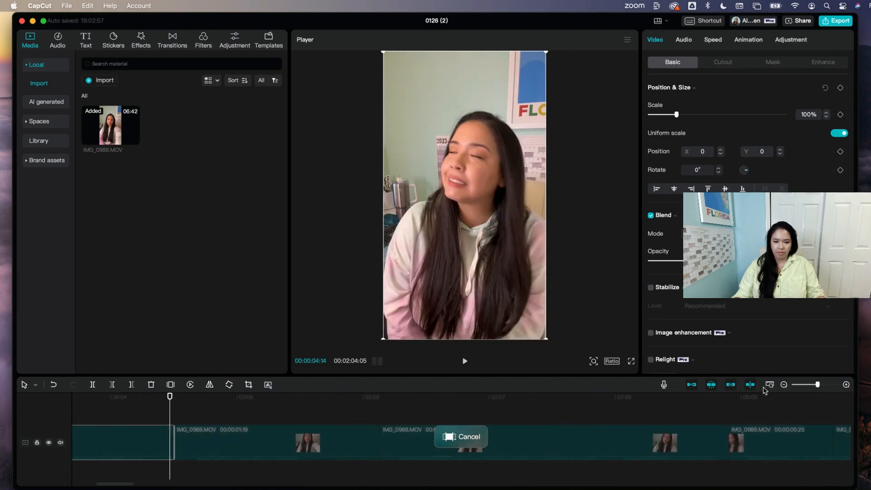
{"action": "scroll", "coordinate": [242, 433], "scroll_direction": "left", "scroll_amount": 8}
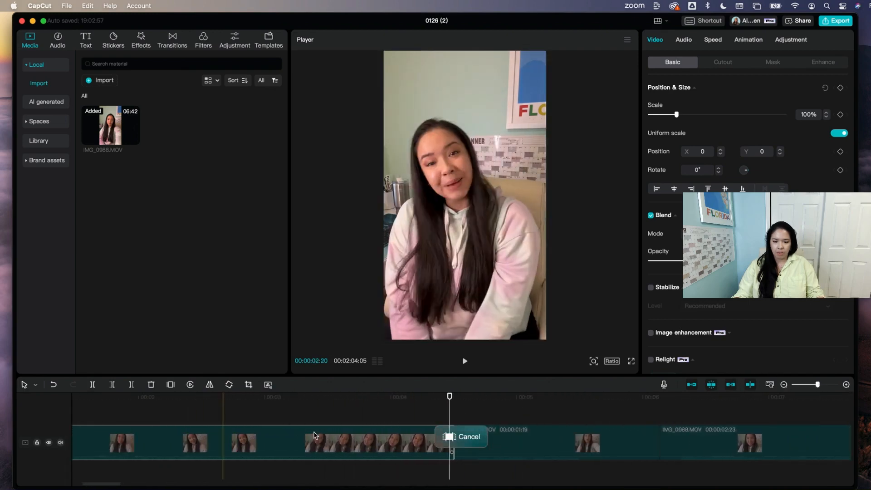
{"action": "scroll", "coordinate": [172, 458], "scroll_direction": "left", "scroll_amount": 6}
{"action": "left_click", "coordinate": [152, 466]}
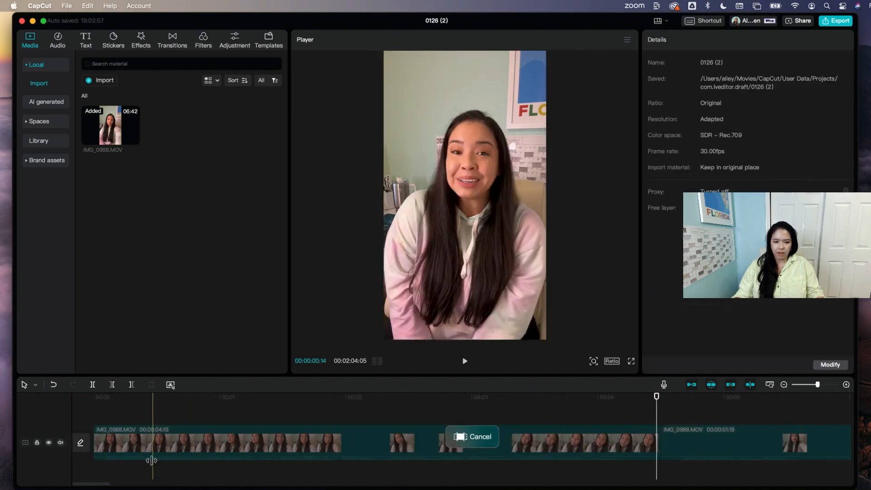
{"action": "left_click", "coordinate": [148, 458]}
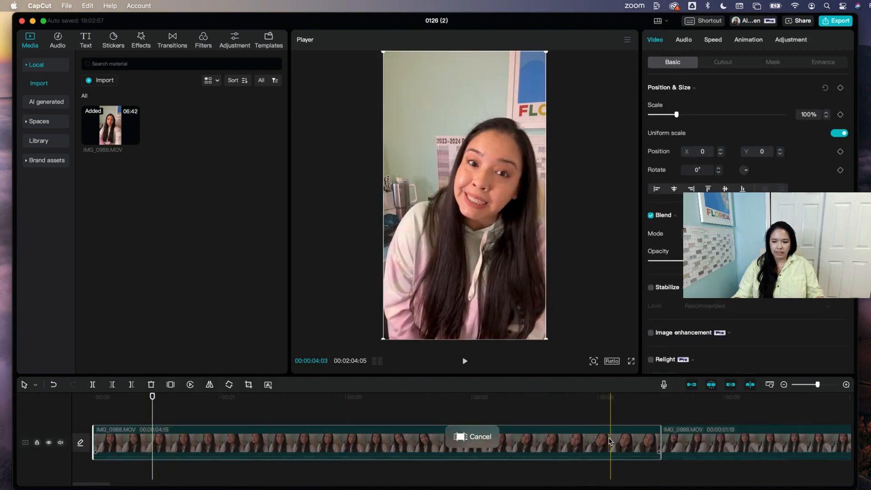
{"action": "scroll", "coordinate": [608, 440], "scroll_direction": "up", "scroll_amount": 5}
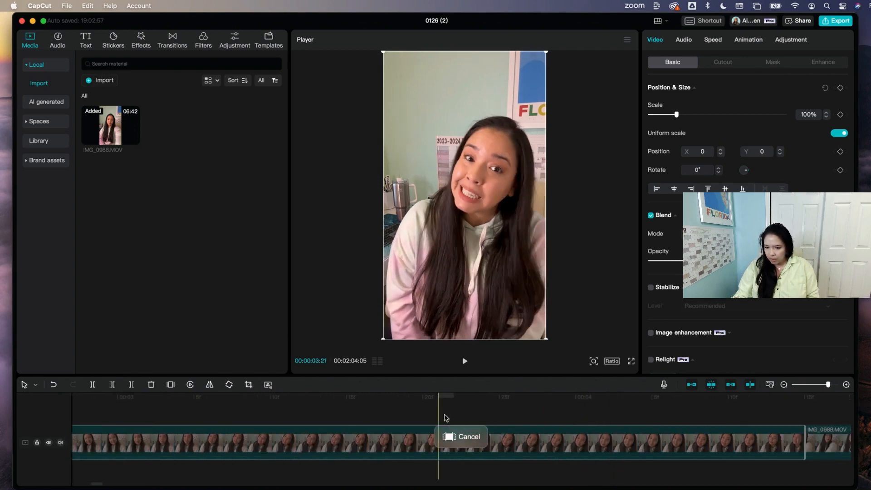
{"action": "left_click", "coordinate": [412, 403]}
{"action": "key", "text": "space"}
{"action": "key", "text": "space"}
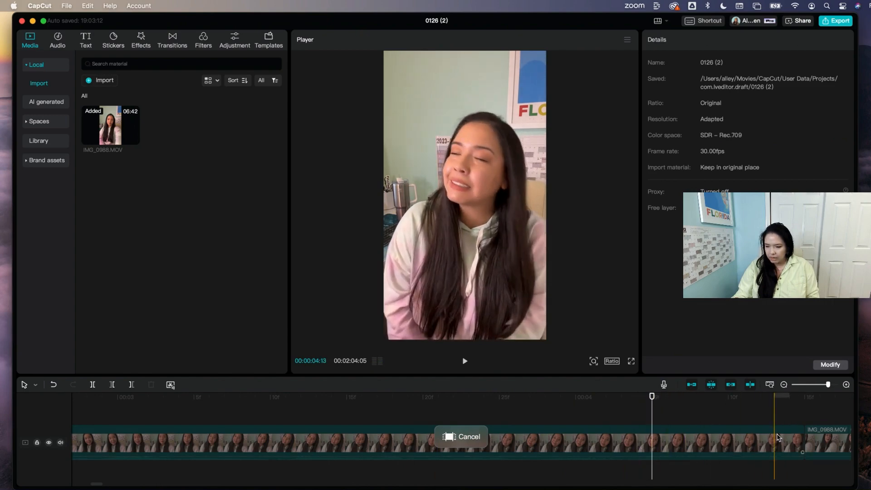
{"action": "left_click", "coordinate": [797, 439]}
{"action": "left_click_drag", "start_coordinate": [804, 439], "coordinate": [648, 438]}
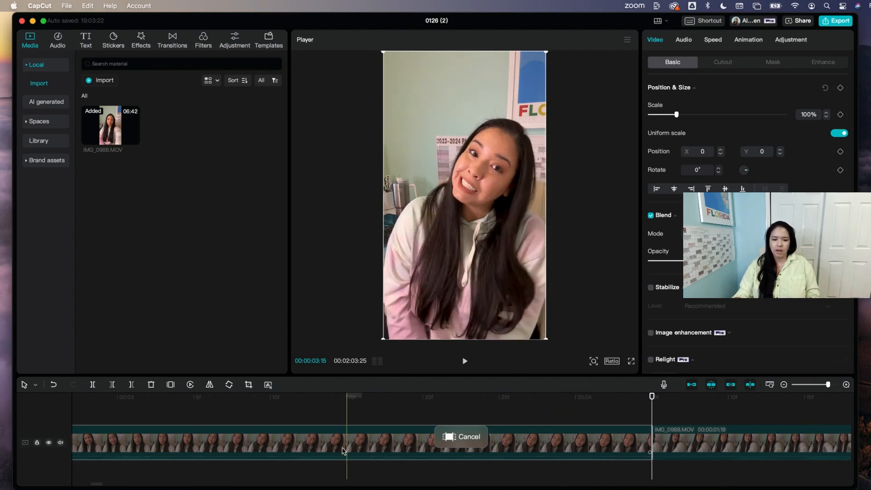
Trim the start of the first clip to bring it to 00:00:04:02, and play back the opening
{"action": "left_click_drag", "start_coordinate": [93, 484], "coordinate": [77, 484]}
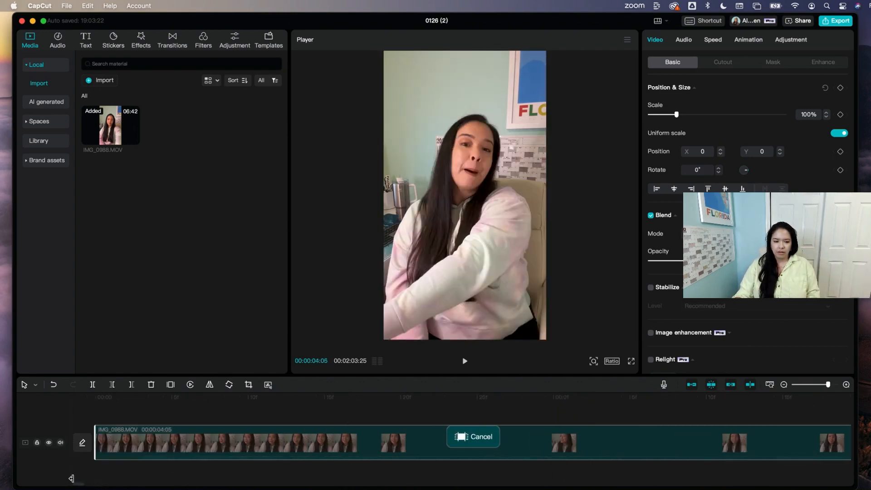
{"action": "left_click", "coordinate": [96, 433]}
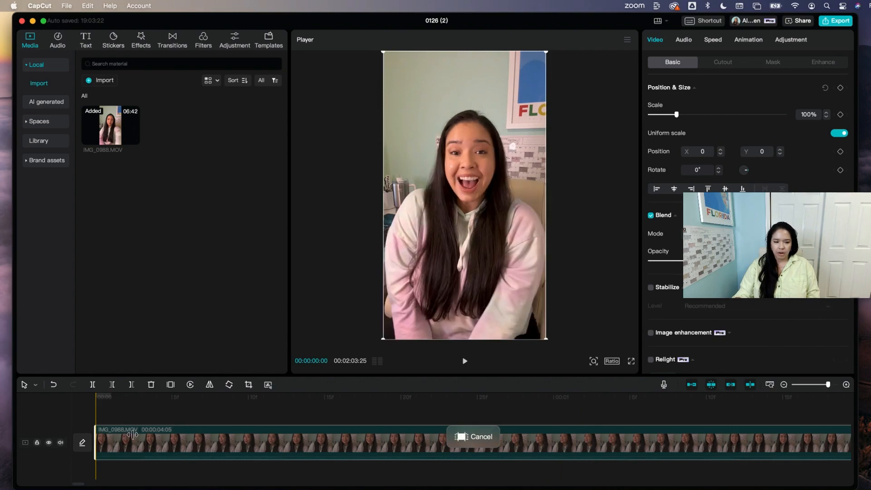
{"action": "left_click_drag", "start_coordinate": [143, 435], "coordinate": [96, 436]}
{"action": "key", "text": "space"}
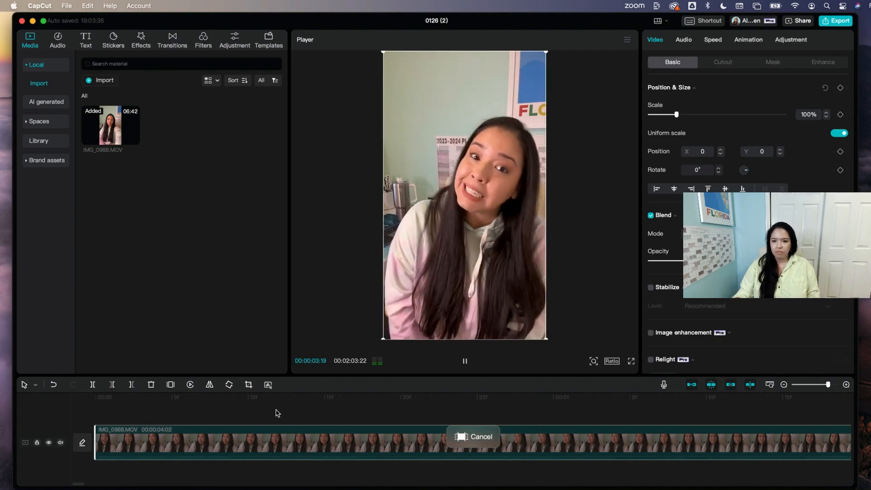
{"action": "key", "text": "space"}
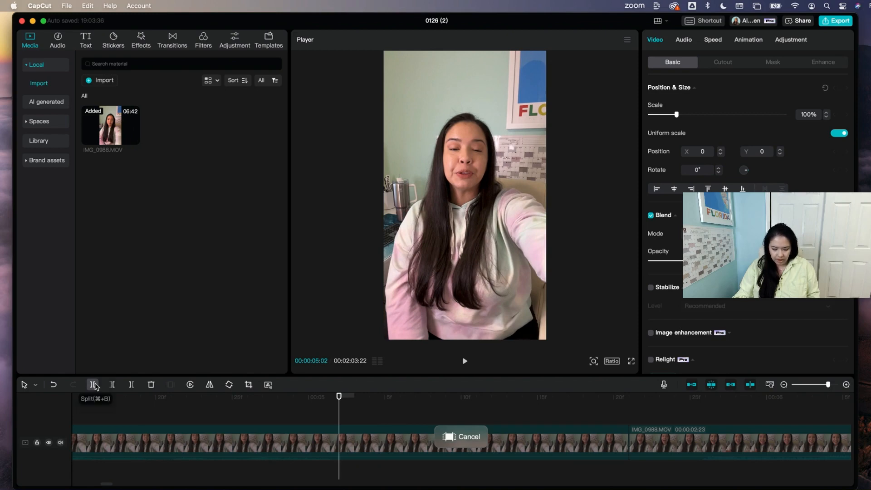
Split the clip at 00:00:05:02 and delete the 19-frame piece that follows the cut
{"action": "left_click", "coordinate": [93, 384]}
{"action": "left_click", "coordinate": [383, 444]}
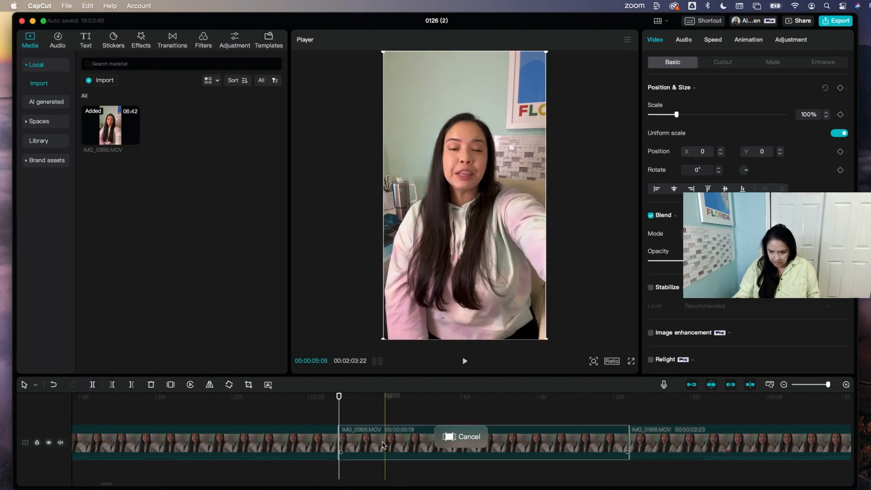
{"action": "key", "text": "Delete"}
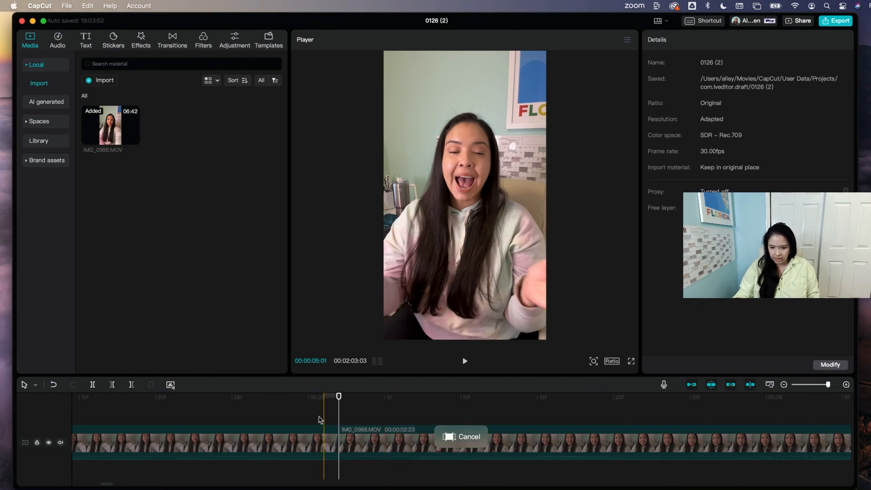
Trim the start of the clip following the cut so it lasts 00:00:02:18, and play back the video from the beginning
{"action": "left_click", "coordinate": [413, 459]}
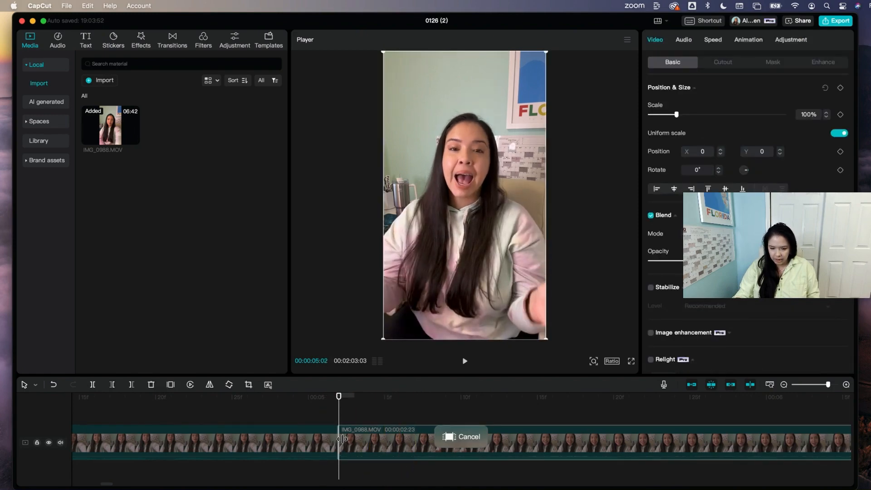
{"action": "left_click_drag", "start_coordinate": [342, 438], "coordinate": [409, 439]}
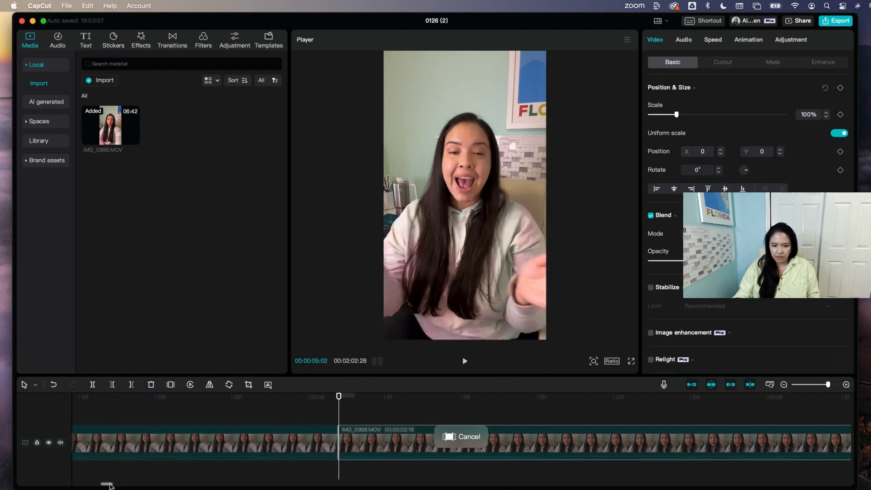
{"action": "left_click_drag", "start_coordinate": [107, 484], "coordinate": [59, 484]}
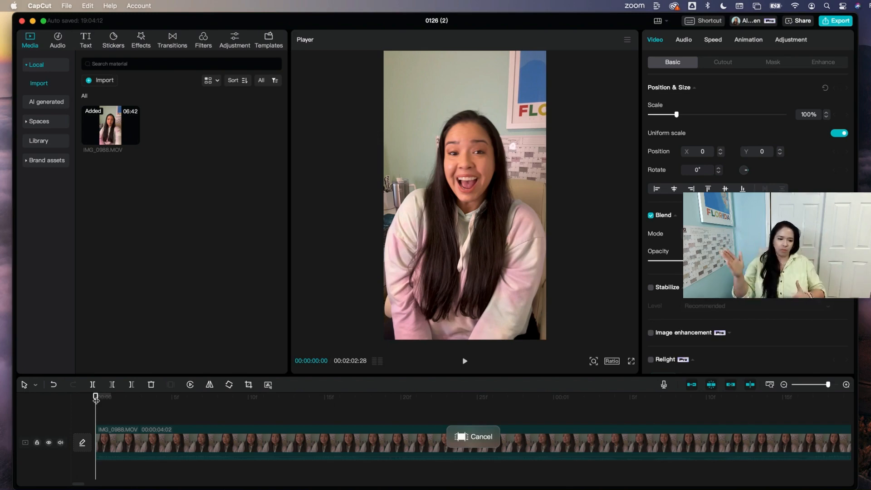
{"action": "key", "text": "space"}
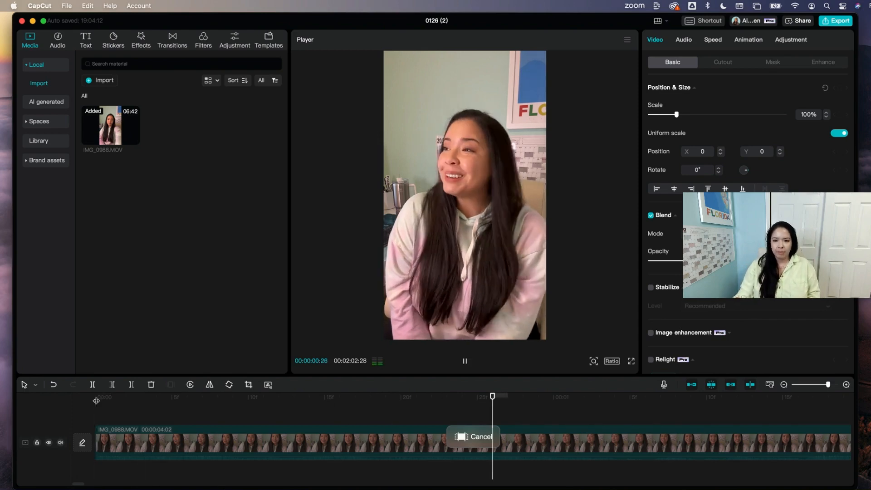
{"action": "scroll", "coordinate": [347, 457], "scroll_direction": "down", "scroll_amount": 10}
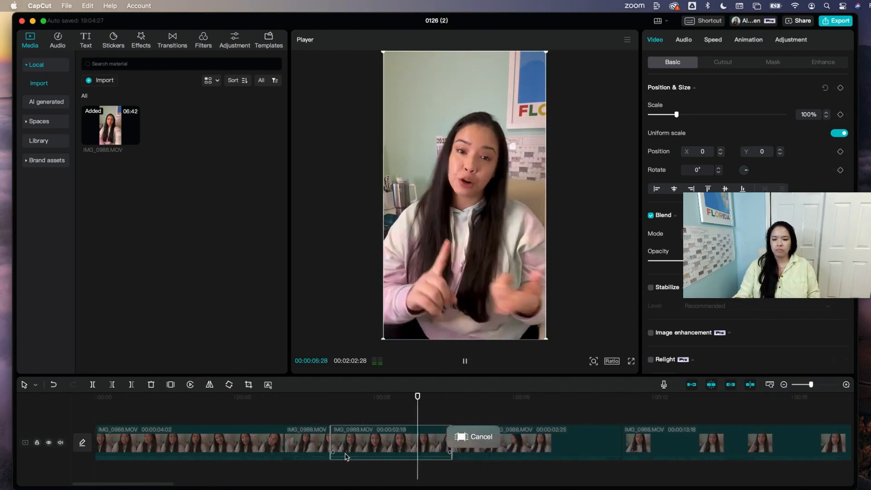
{"action": "key", "text": "space"}
Trim the end of the clip before the 00:00:13:18 clip to a duration of 00:00:02:15, and play across that cut
{"action": "scroll", "coordinate": [594, 443], "scroll_direction": "up", "scroll_amount": 5}
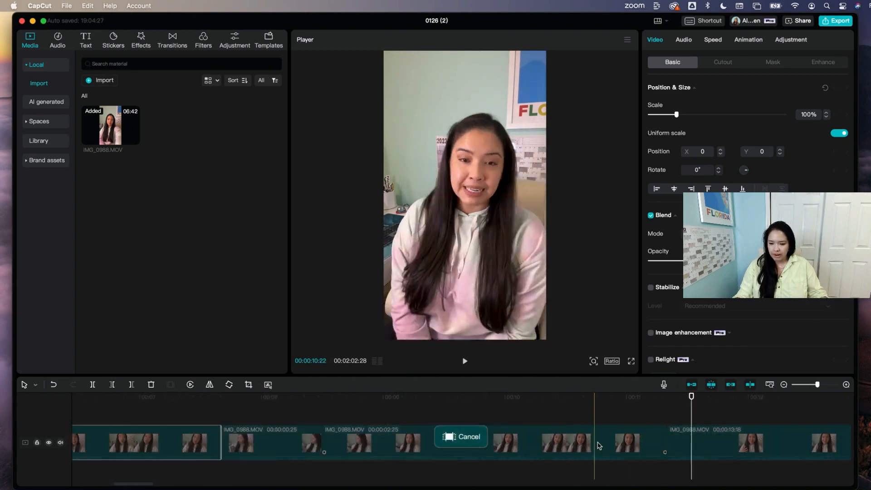
{"action": "left_click_drag", "start_coordinate": [671, 441], "coordinate": [628, 441]}
{"action": "left_click", "coordinate": [561, 402]}
{"action": "key", "text": "space"}
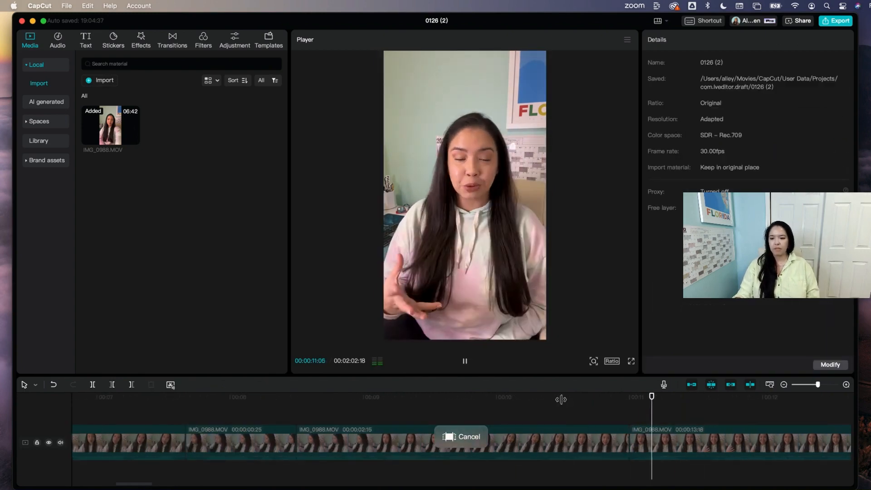
{"action": "key", "text": "space"}
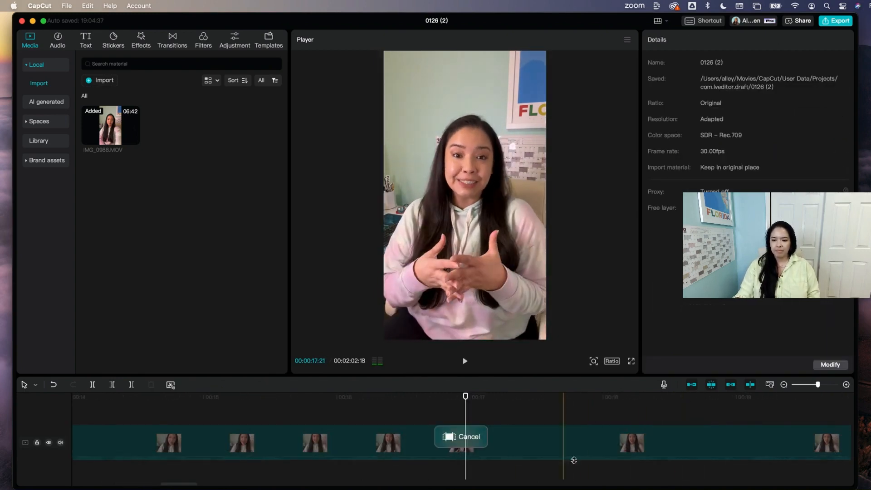
Split the 00:00:13:18 clip at 00:00:11:14 and slightly trim the start of the piece after the cut
{"action": "left_click_drag", "start_coordinate": [178, 482], "coordinate": [163, 483]}
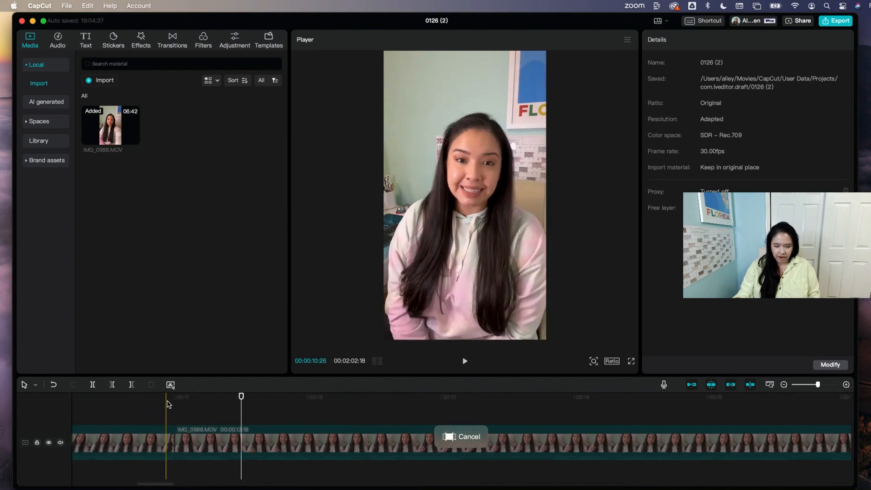
{"action": "key", "text": "super+b"}
{"action": "left_click", "coordinate": [235, 446]}
{"action": "key", "text": "super+b"}
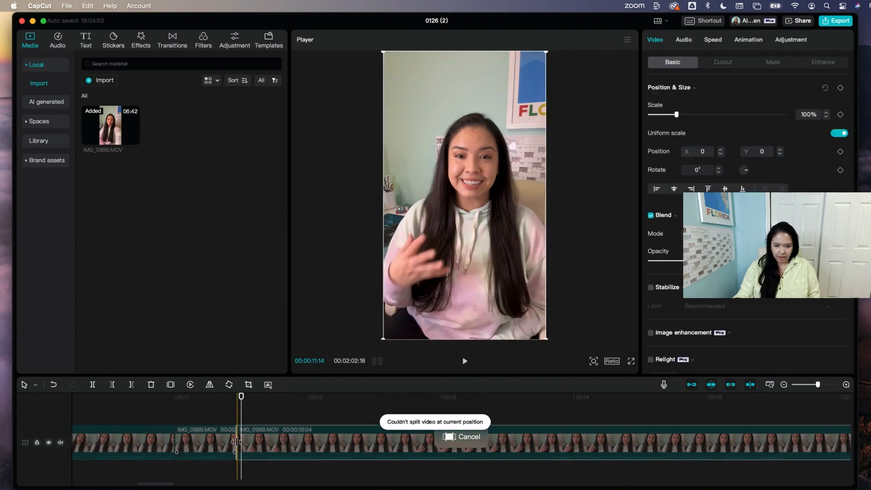
{"action": "left_click_drag", "start_coordinate": [235, 440], "coordinate": [259, 442]}
{"action": "left_click", "coordinate": [174, 398]}
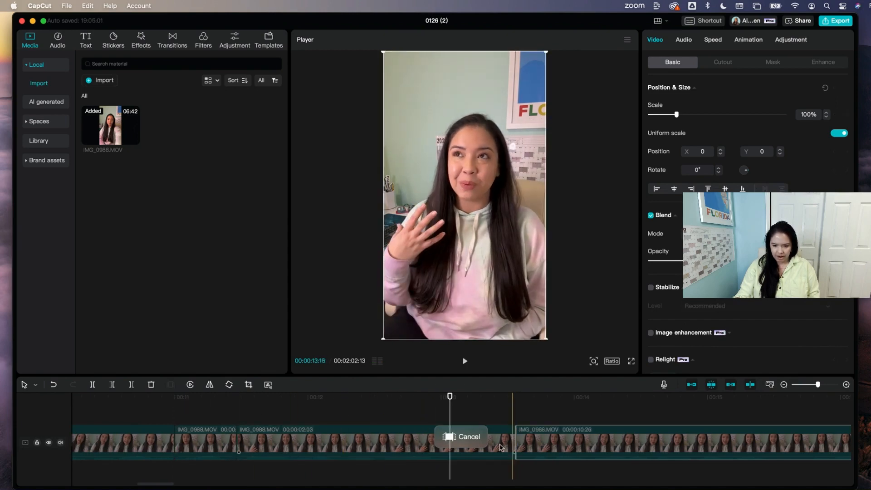
Redo the split near 00:00:13 so that the clip is cut at 00:00:13:02
{"action": "key", "text": "super+b"}
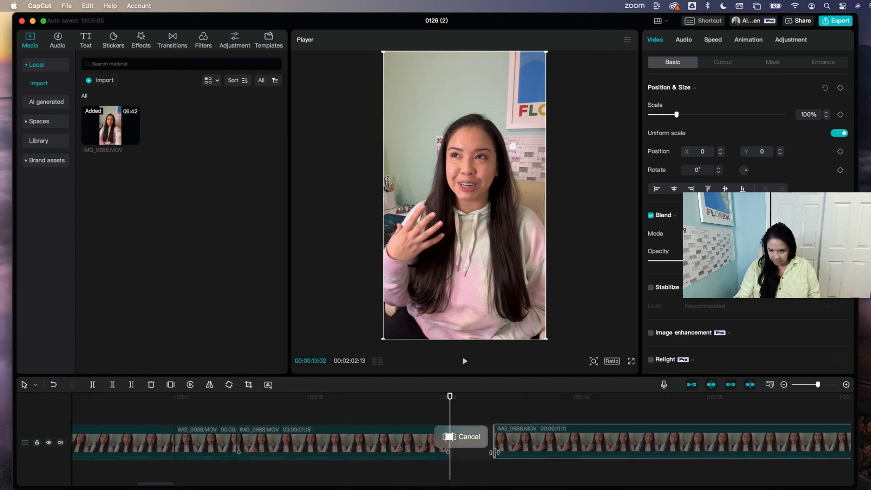
{"action": "key", "text": "super+z"}
{"action": "key", "text": "super+b"}
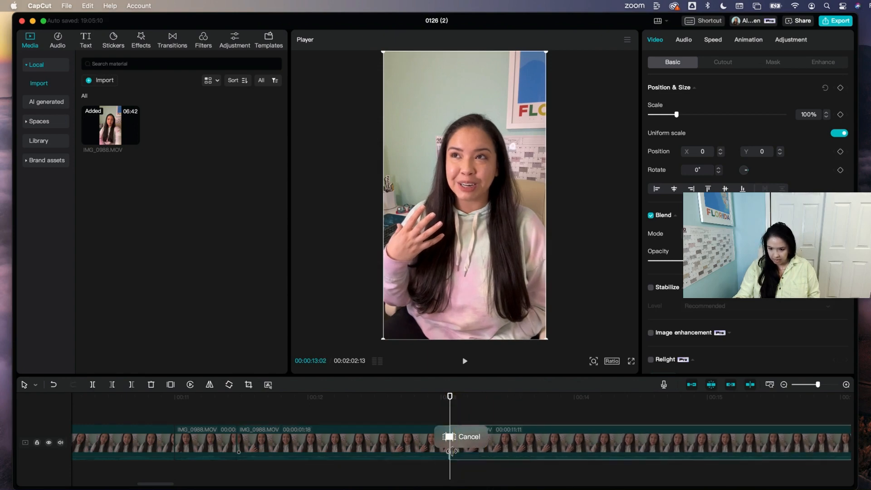
{"action": "left_click", "coordinate": [35, 384]}
{"action": "left_click", "coordinate": [62, 441]}
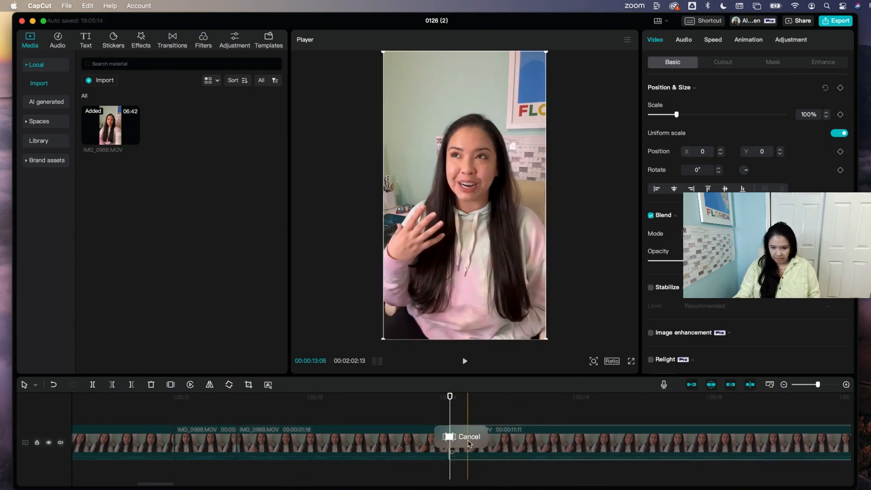
Trim about half a second off the start of the clip after 00:00:13:02 and play back the result
{"action": "left_click", "coordinate": [515, 449]}
{"action": "left_click_drag", "start_coordinate": [515, 449], "coordinate": [517, 449]}
{"action": "left_click_drag", "start_coordinate": [451, 447], "coordinate": [478, 448]}
{"action": "left_click_drag", "start_coordinate": [287, 397], "coordinate": [139, 400]}
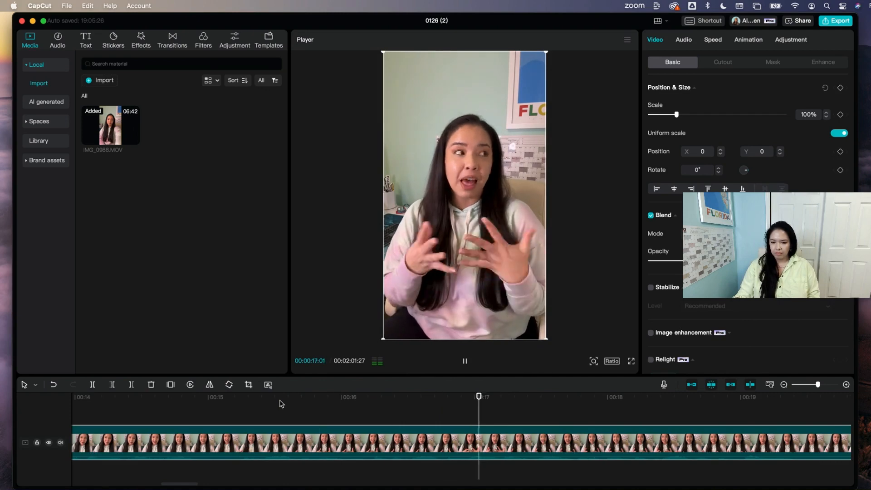
{"action": "key", "text": "space"}
Split the clip just after 00:00:19 and trim the start of the second piece to a duration of 00:00:03:23
{"action": "scroll", "coordinate": [179, 483], "scroll_direction": "right", "scroll_amount": 6}
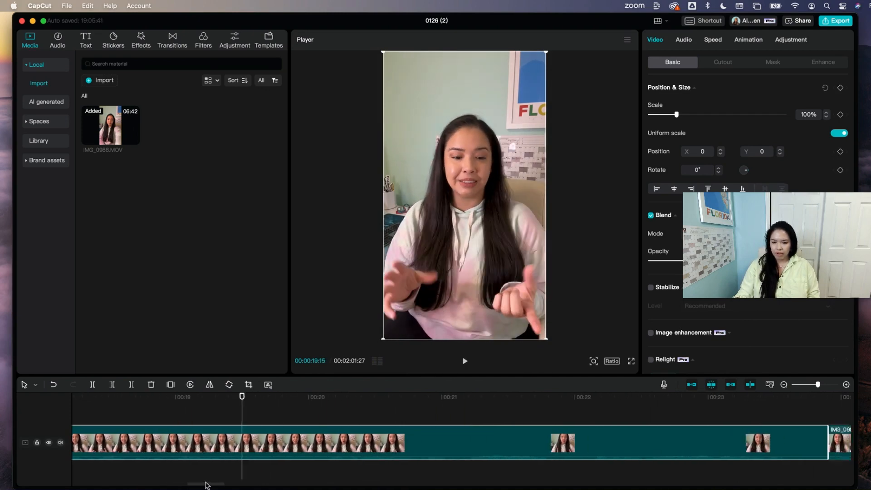
{"action": "left_click_drag", "start_coordinate": [328, 444], "coordinate": [230, 444]}
{"action": "key", "text": "space"}
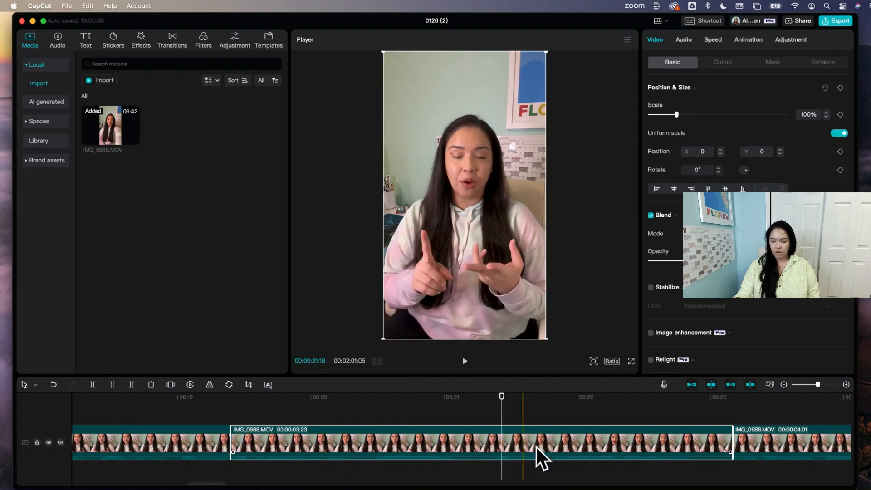
{"action": "scroll", "coordinate": [265, 434], "scroll_direction": "down", "scroll_amount": 10}
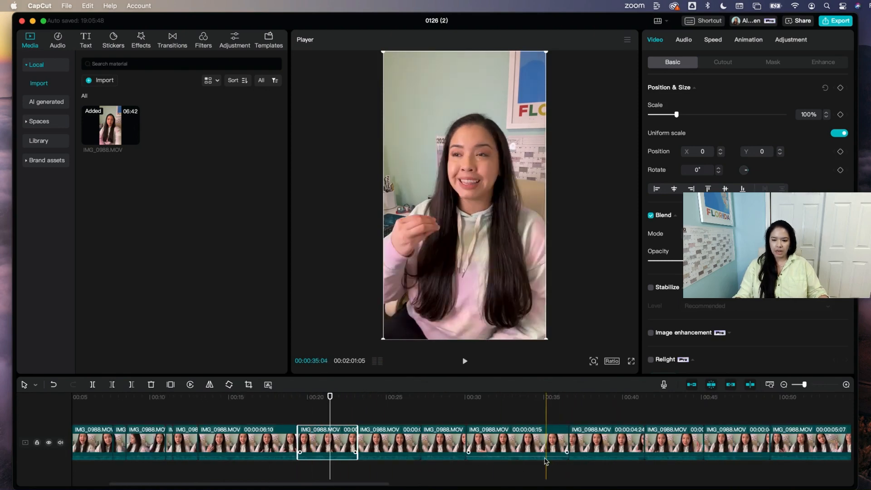
{"action": "scroll", "coordinate": [728, 467], "scroll_direction": "down", "scroll_amount": 8}
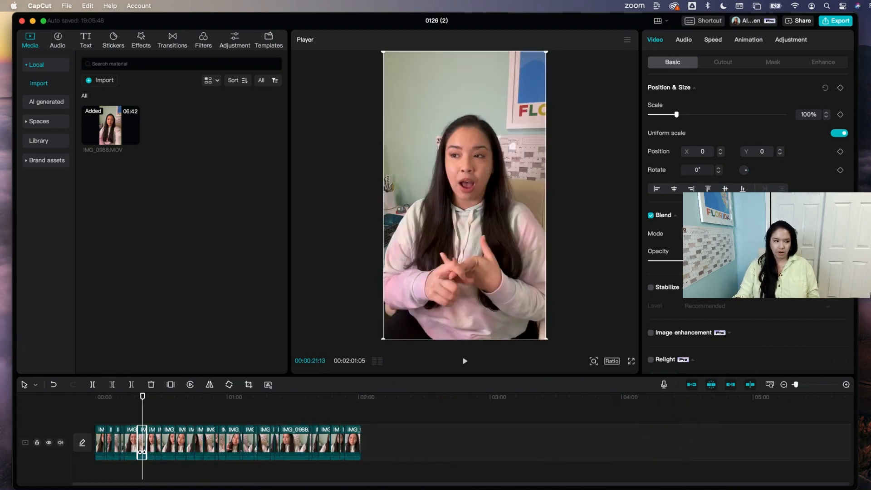
Switch to Finder, preview the original IMG_0988.MOV in Downloads, close the preview and return to CapCut
{"action": "key", "text": "super+Tab"}
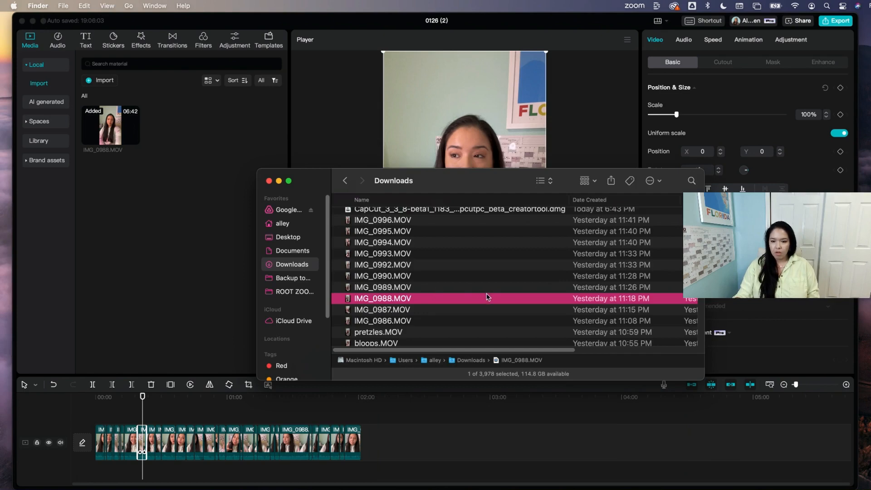
{"action": "key", "text": "space"}
{"action": "key", "text": "space"}
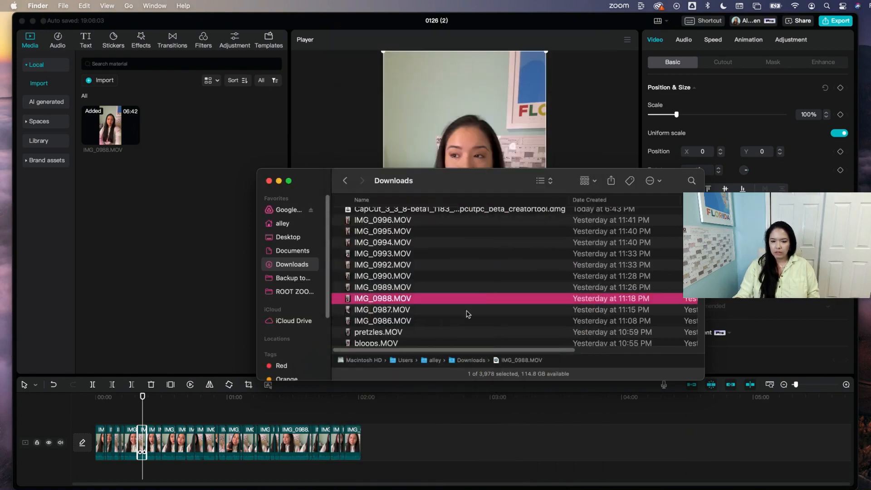
{"action": "key", "text": "space"}
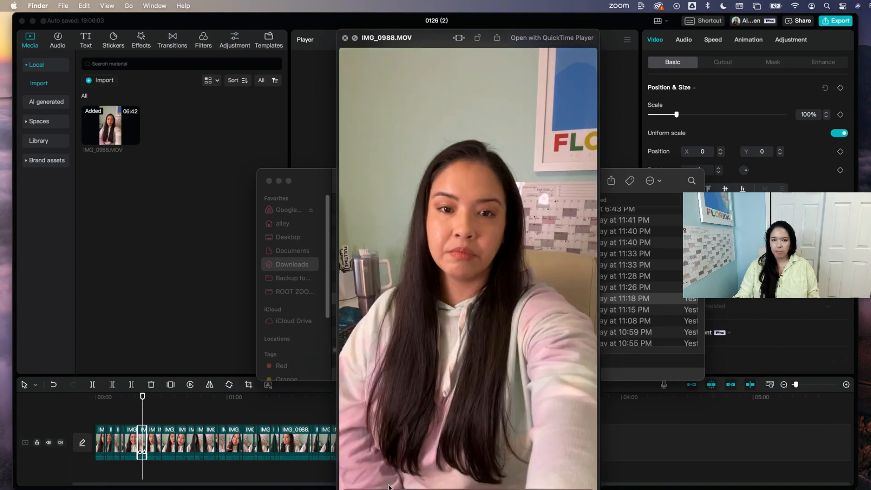
{"action": "left_click", "coordinate": [345, 38]}
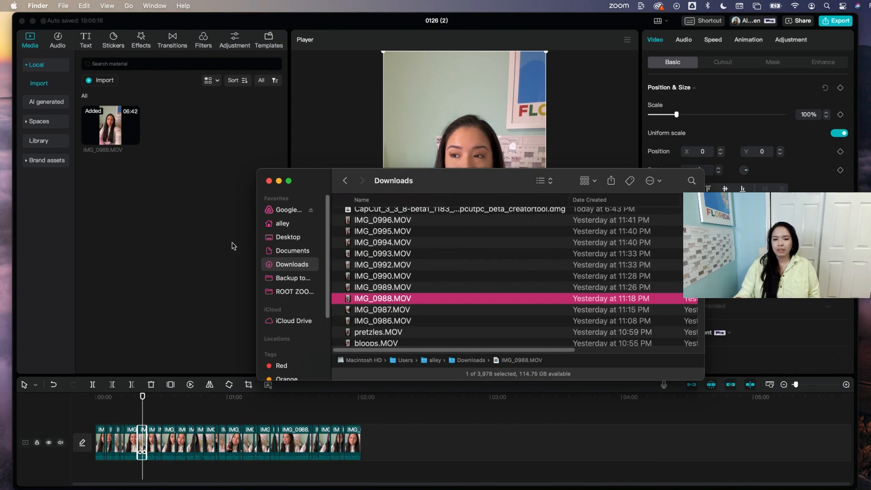
{"action": "left_click", "coordinate": [311, 30]}
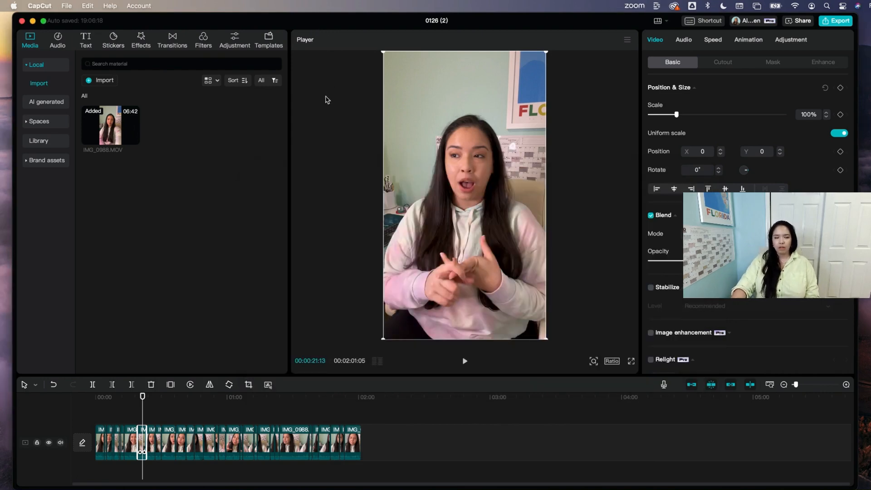
Open the export settings, enable video exporting alongside the MP3 audio, and review the remaining options
{"action": "left_click", "coordinate": [834, 23]}
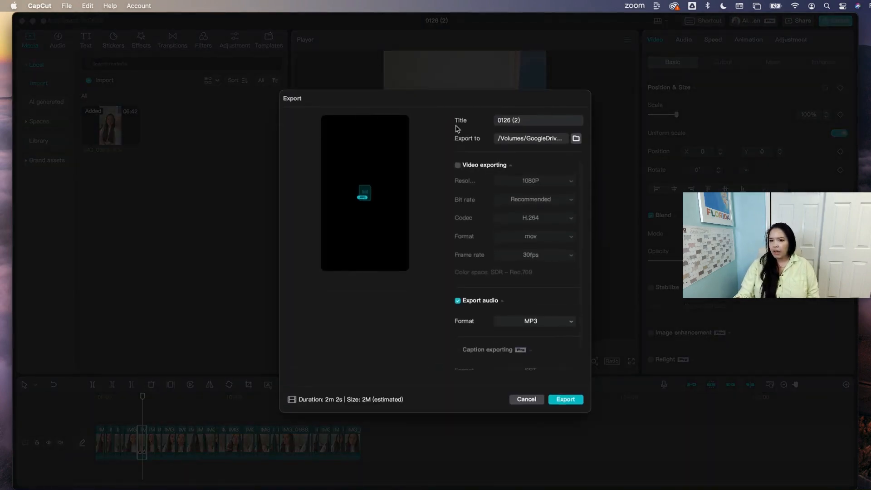
{"action": "left_click", "coordinate": [458, 167]}
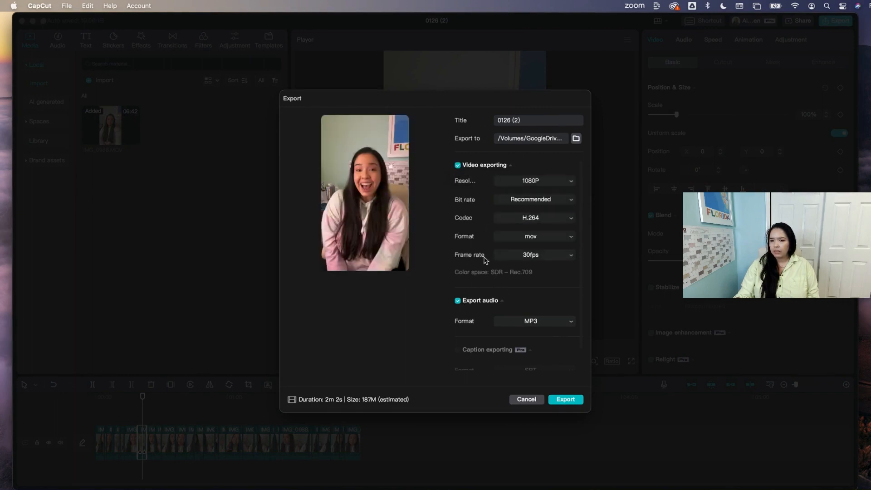
{"action": "scroll", "coordinate": [476, 222], "scroll_direction": "down", "scroll_amount": 1}
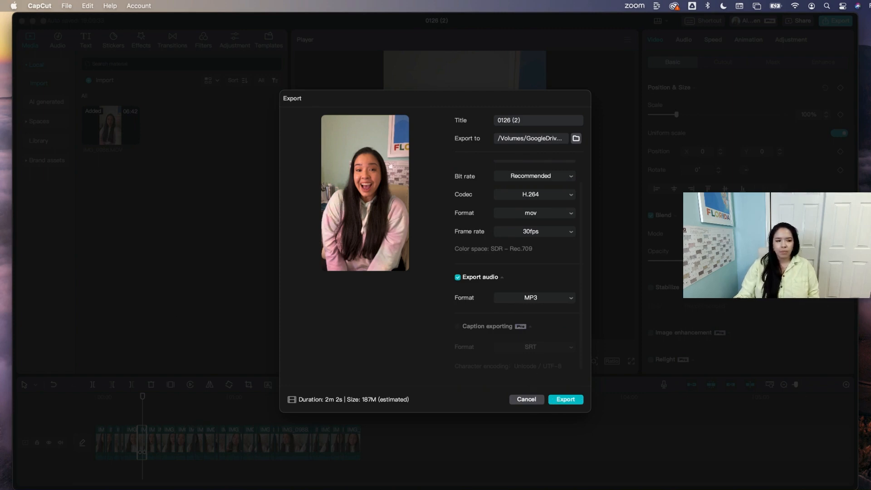
Switch to Finder to view the AirDrop sharing option for IMG_0988.MOV, and return to CapCut to cancel the export
{"action": "key", "text": "super+Tab"}
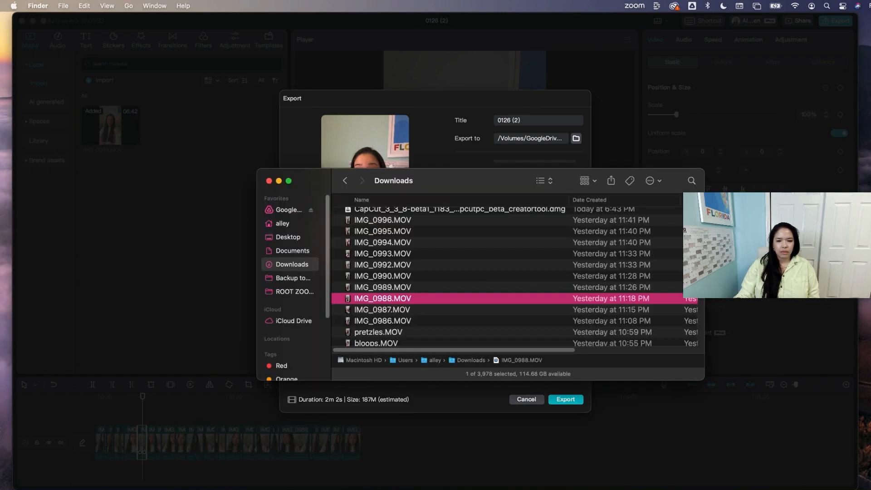
{"action": "right_click", "coordinate": [413, 302]}
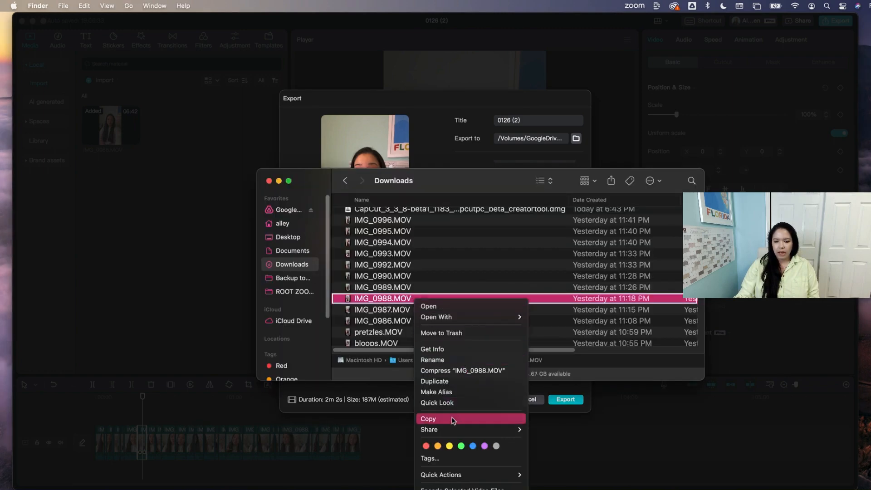
{"action": "mouse_move", "coordinate": [453, 430]}
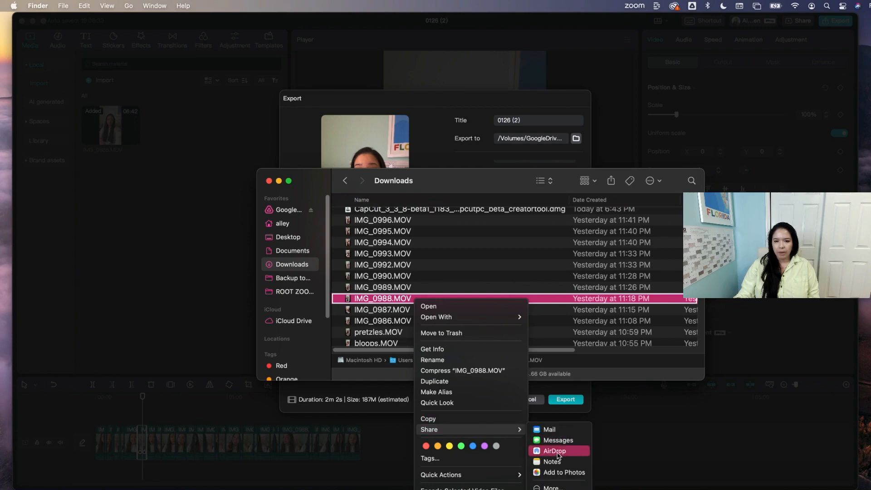
{"action": "left_click", "coordinate": [350, 101]}
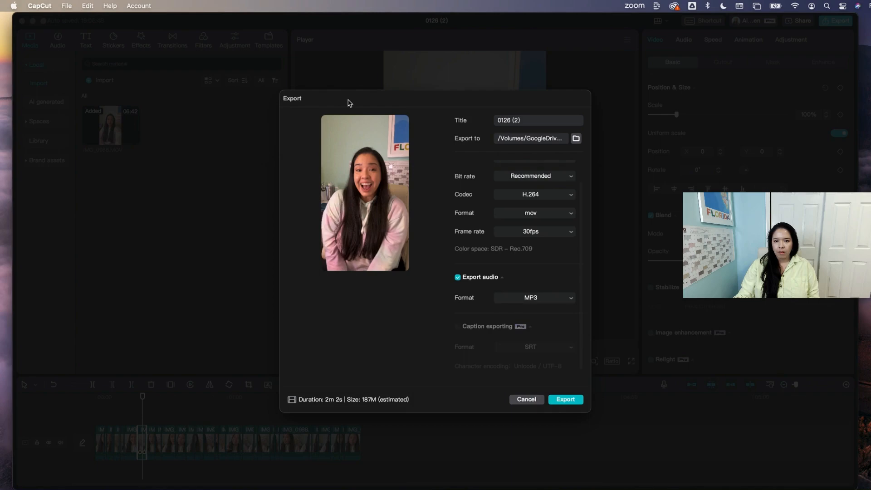
{"action": "left_click", "coordinate": [517, 401]}
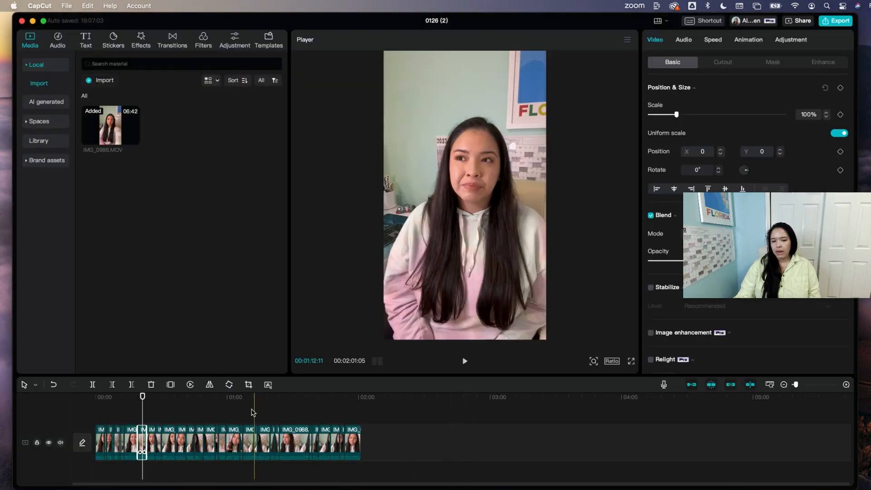
Switch to the untitled Descript project, minimizing the CapCut window and moving the Descript window slightly higher on the screen
{"action": "left_click", "coordinate": [94, 398]}
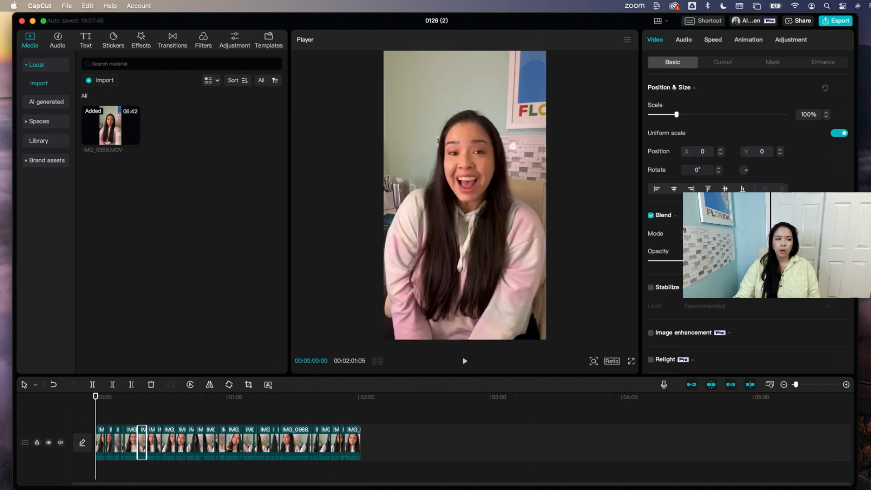
{"action": "left_click_drag", "start_coordinate": [1, 30], "coordinate": [510, 36]}
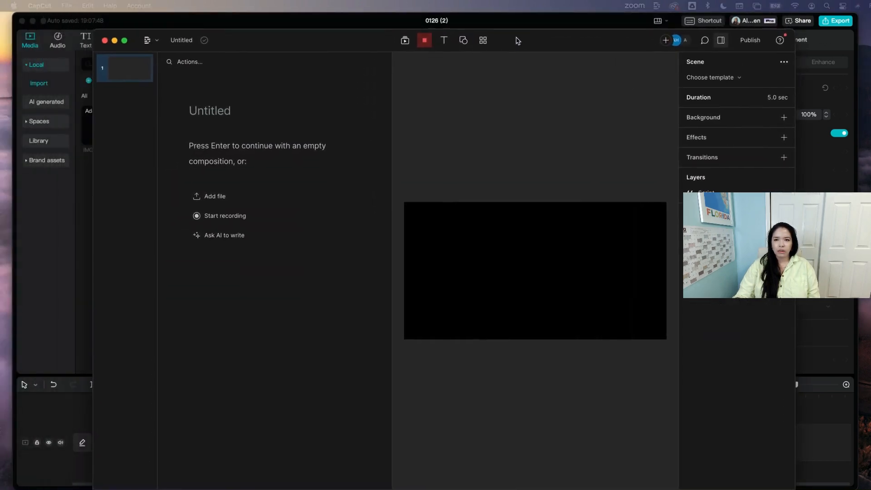
{"action": "left_click", "coordinate": [32, 21]}
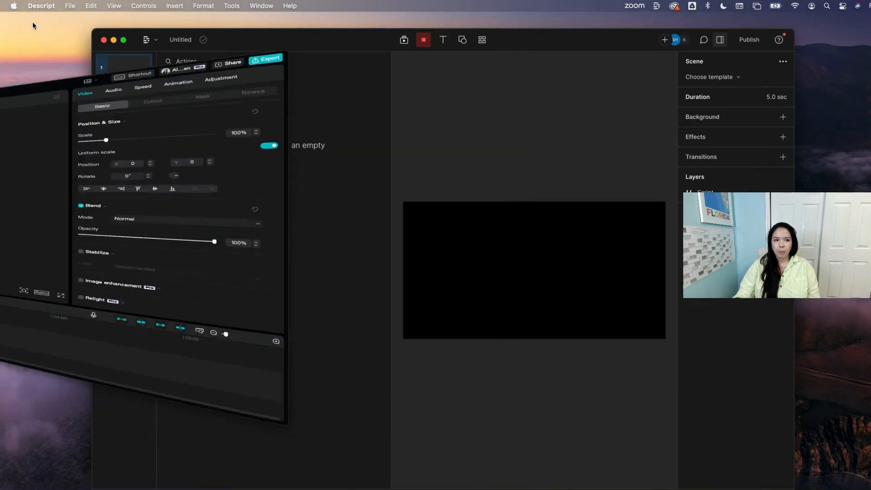
{"action": "left_click_drag", "start_coordinate": [367, 47], "coordinate": [361, 37]}
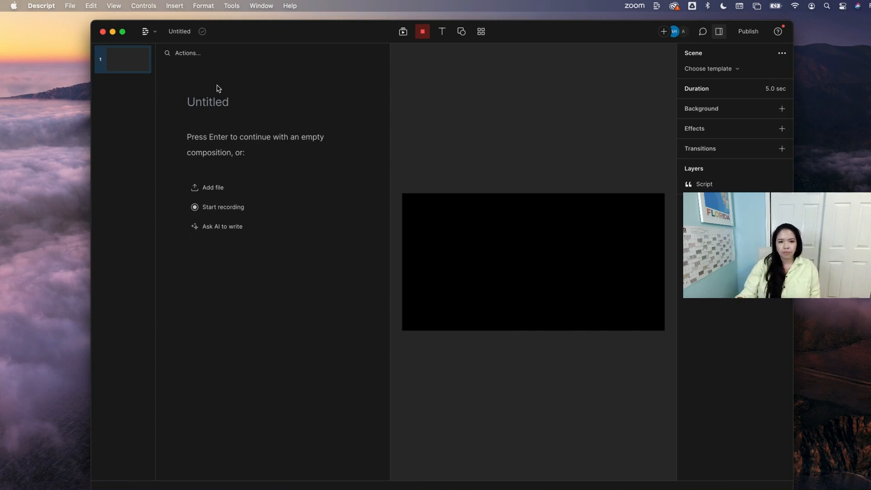
{"action": "left_click_drag", "start_coordinate": [261, 39], "coordinate": [261, 37]}
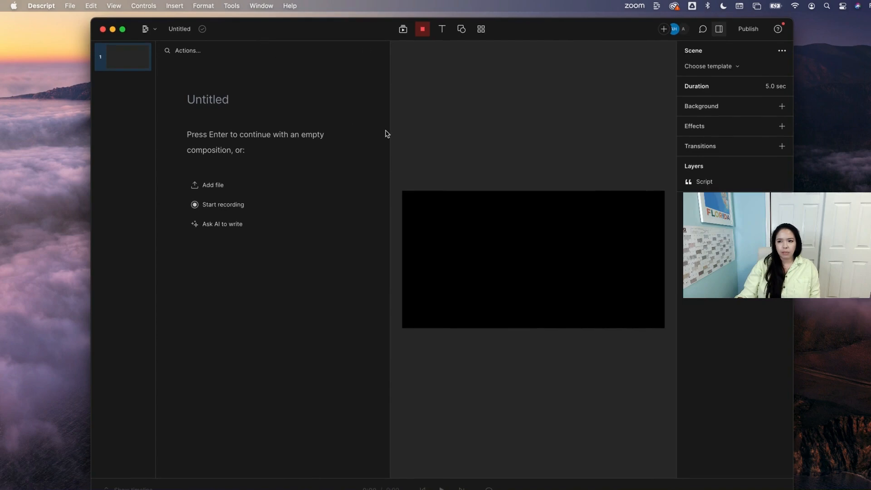